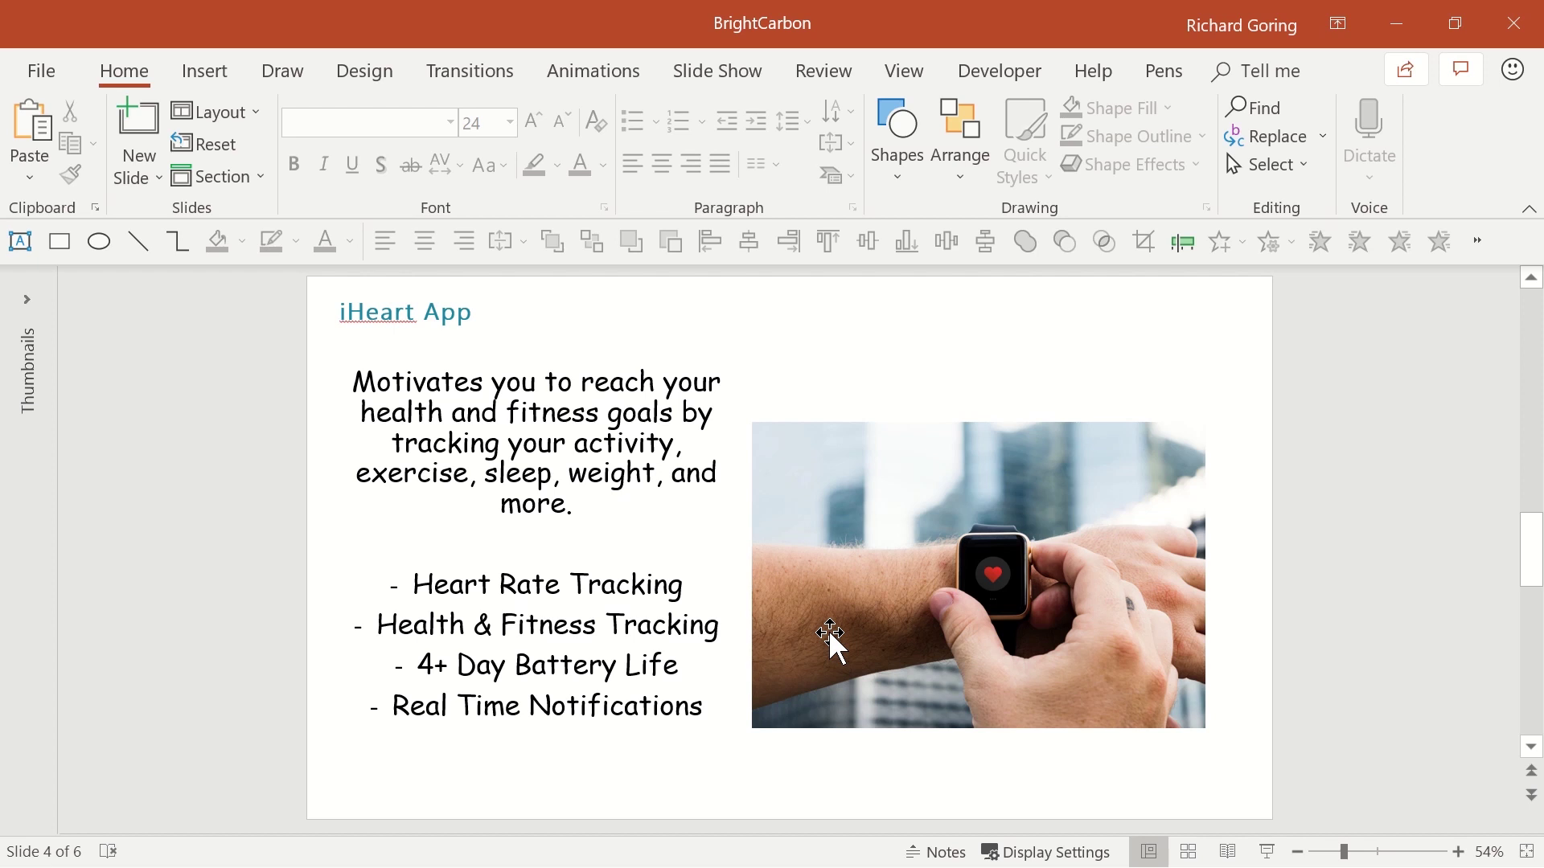
Step: Crop the watch photo, extending the crop area to the slide's top-left and bottom-right corners
{"action": "left_click", "coordinate": [832, 635]}
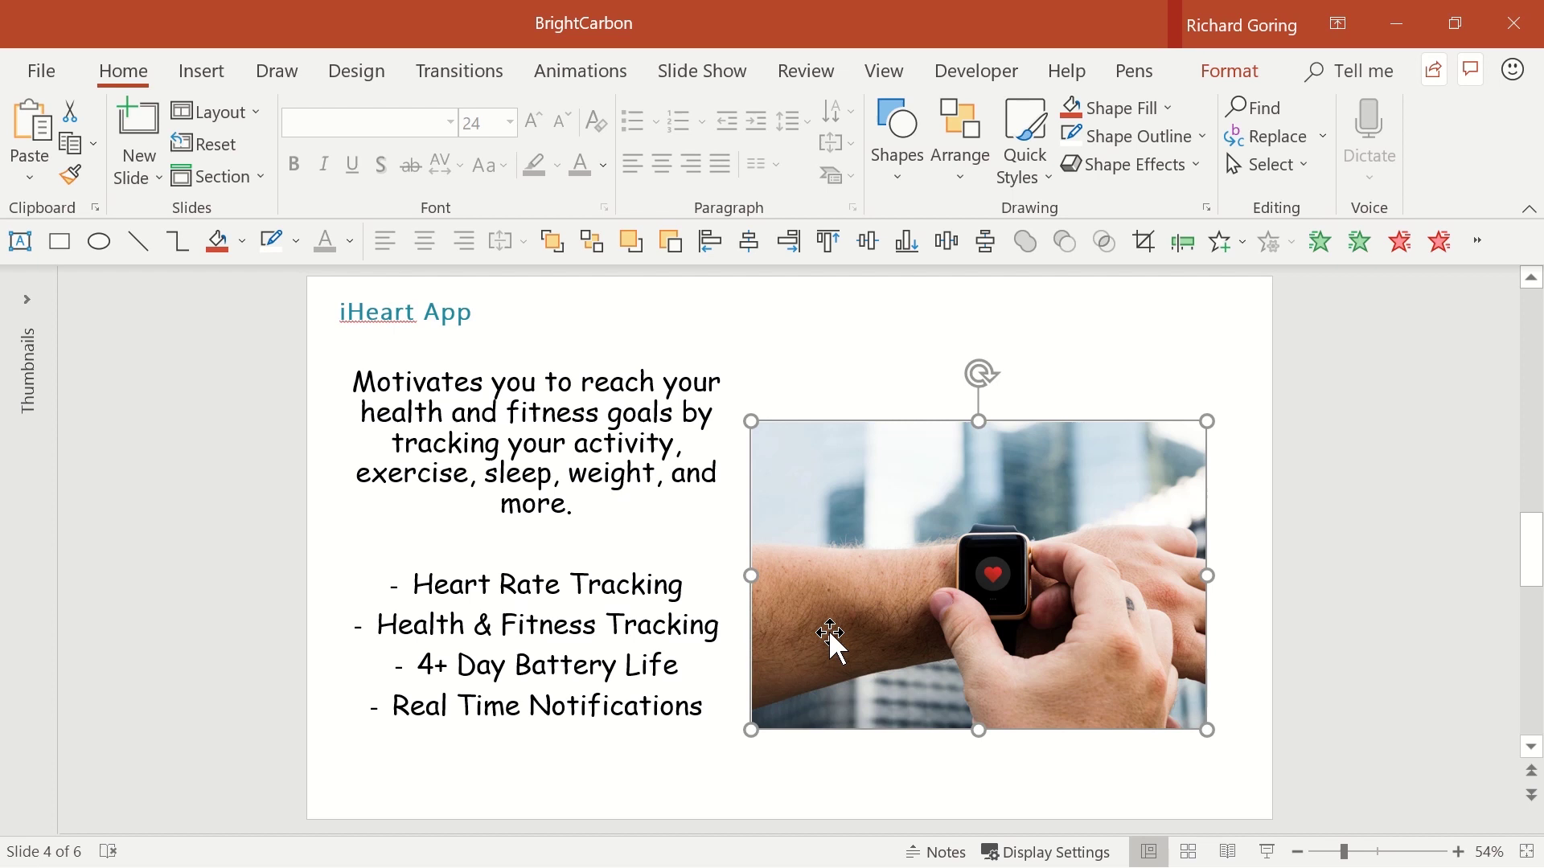
{"action": "left_click", "coordinate": [1249, 74]}
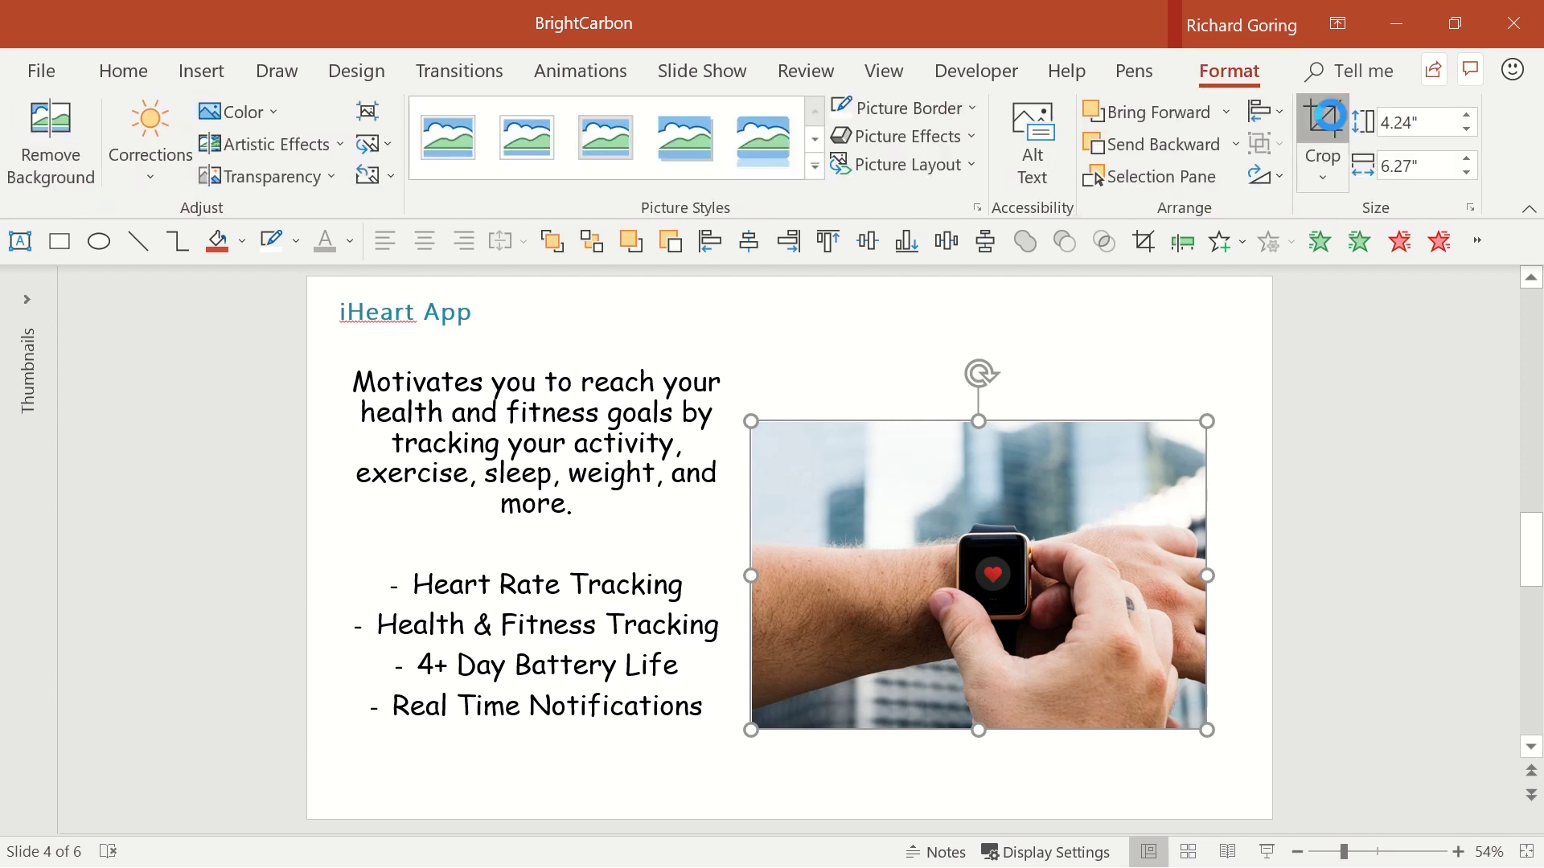
{"action": "left_click", "coordinate": [1323, 125]}
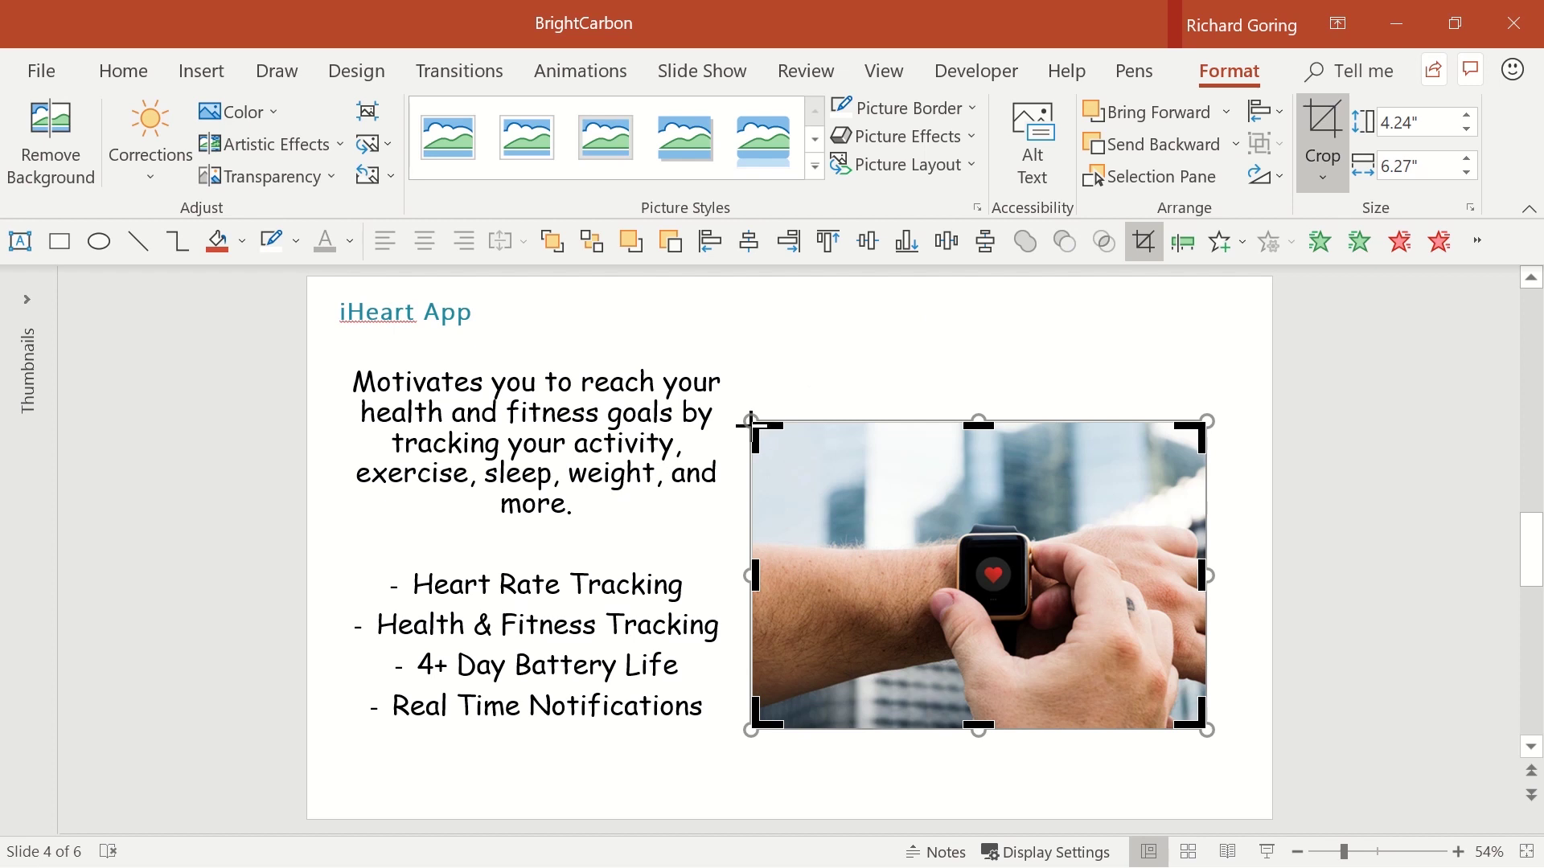
{"action": "left_click_drag", "start_coordinate": [756, 423], "coordinate": [308, 278]}
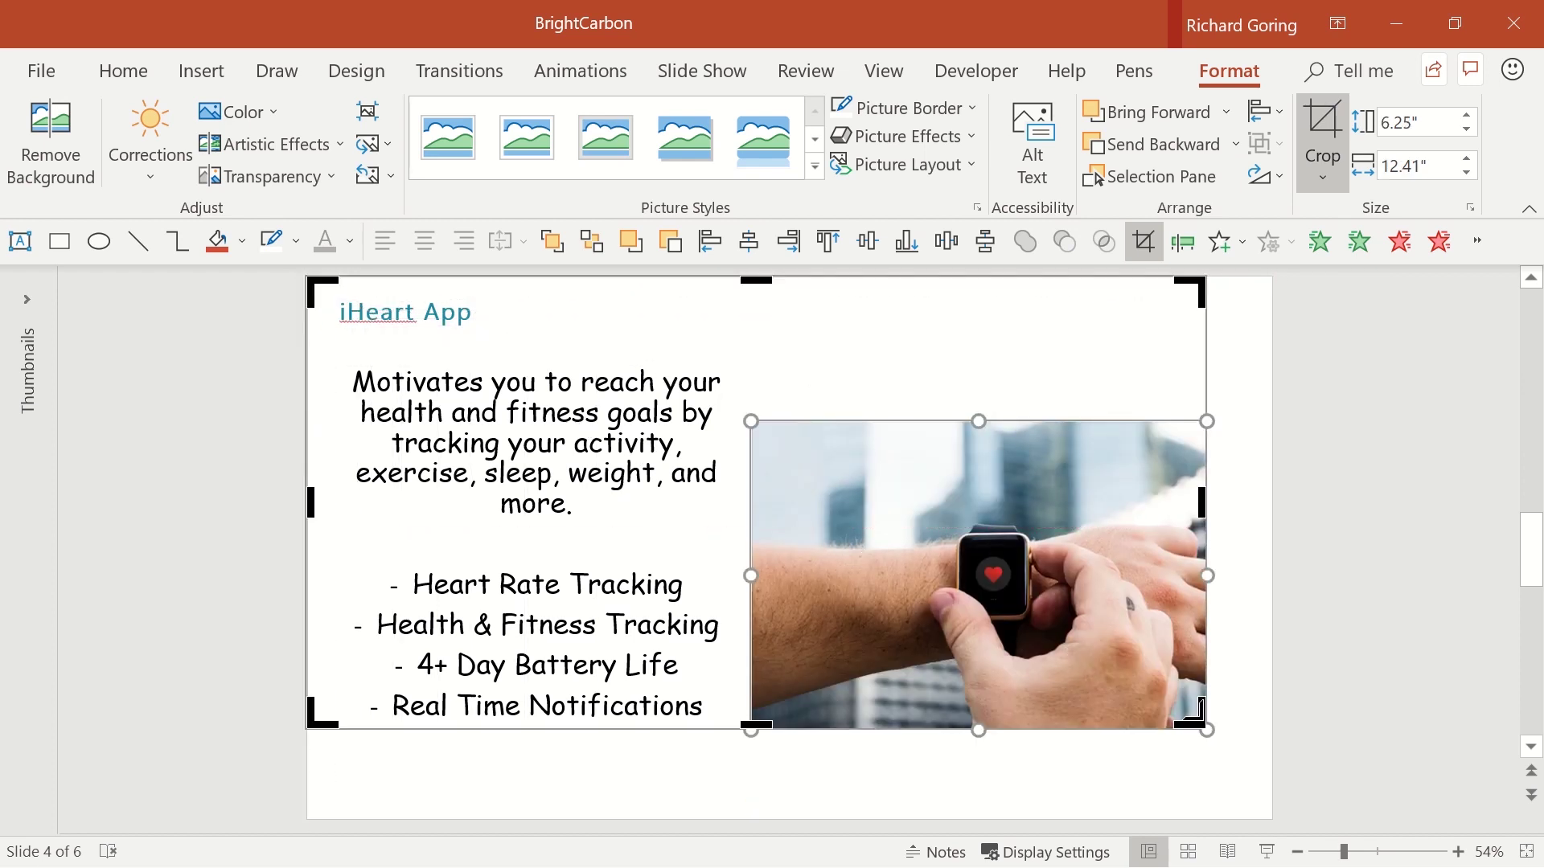
{"action": "left_click_drag", "start_coordinate": [1204, 728], "coordinate": [1276, 820]}
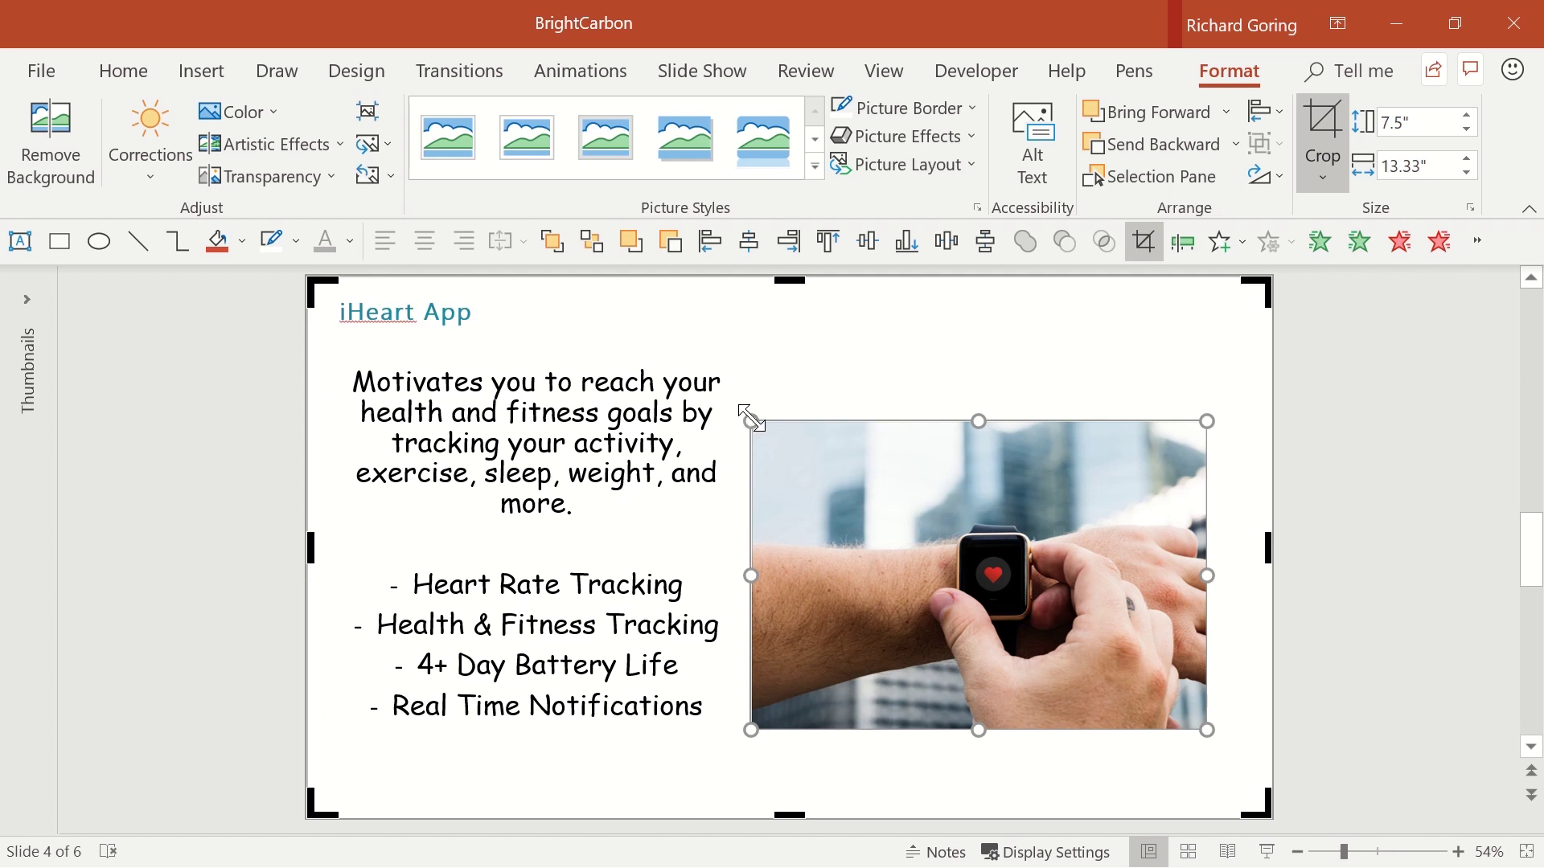
Step: Scale up and reposition the photo to fill the crop area, then apply the crop
{"action": "left_click_drag", "start_coordinate": [744, 420], "coordinate": [311, 431]}
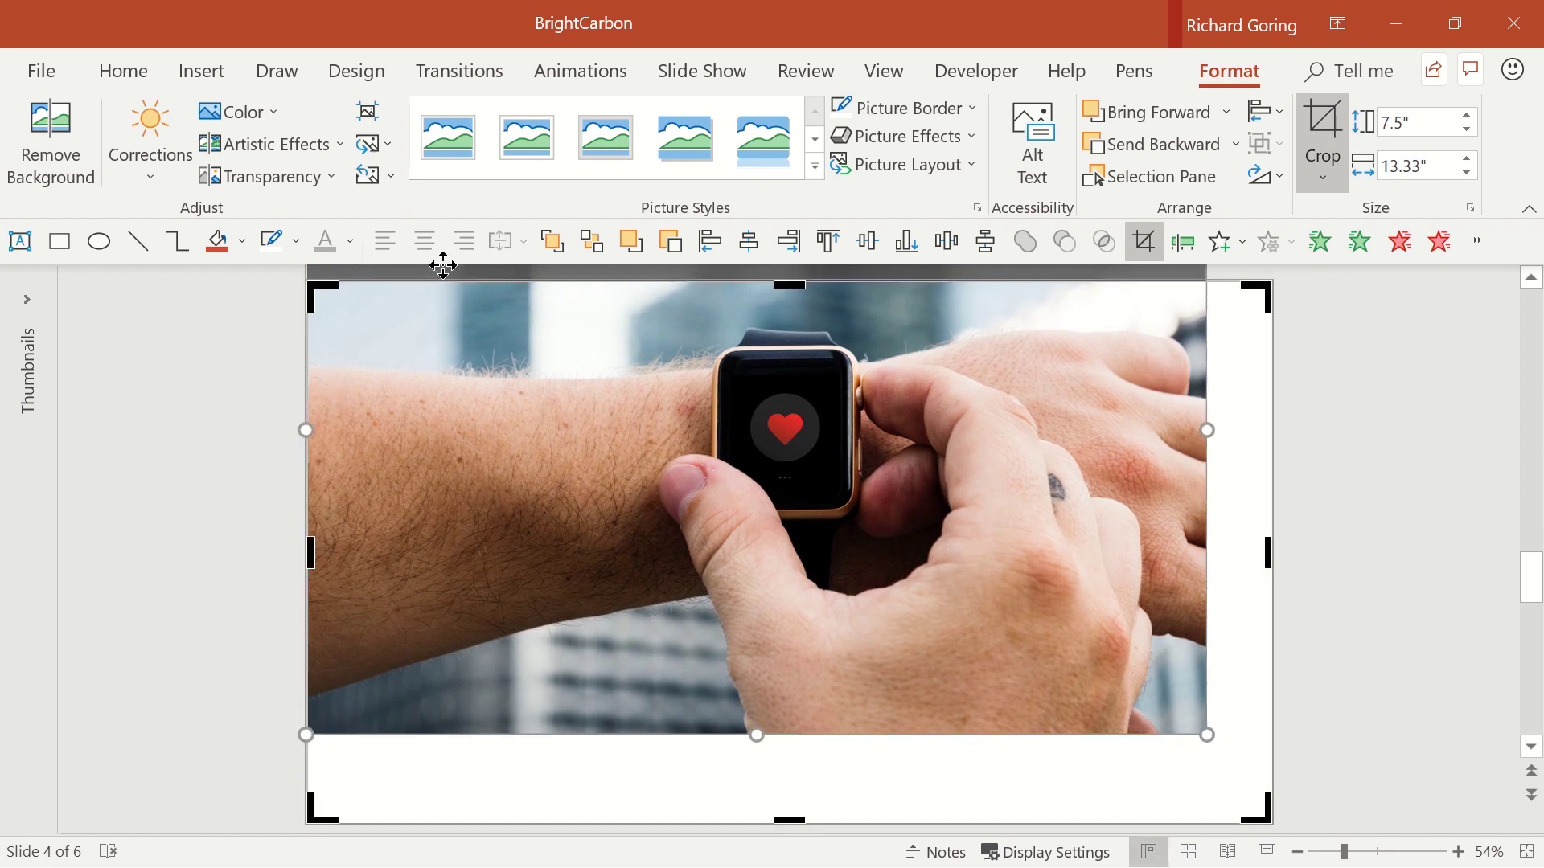
{"action": "scroll", "coordinate": [419, 352], "scroll_direction": "down", "scroll_amount": 1}
{"action": "scroll", "coordinate": [419, 351], "scroll_direction": "down", "scroll_amount": 2}
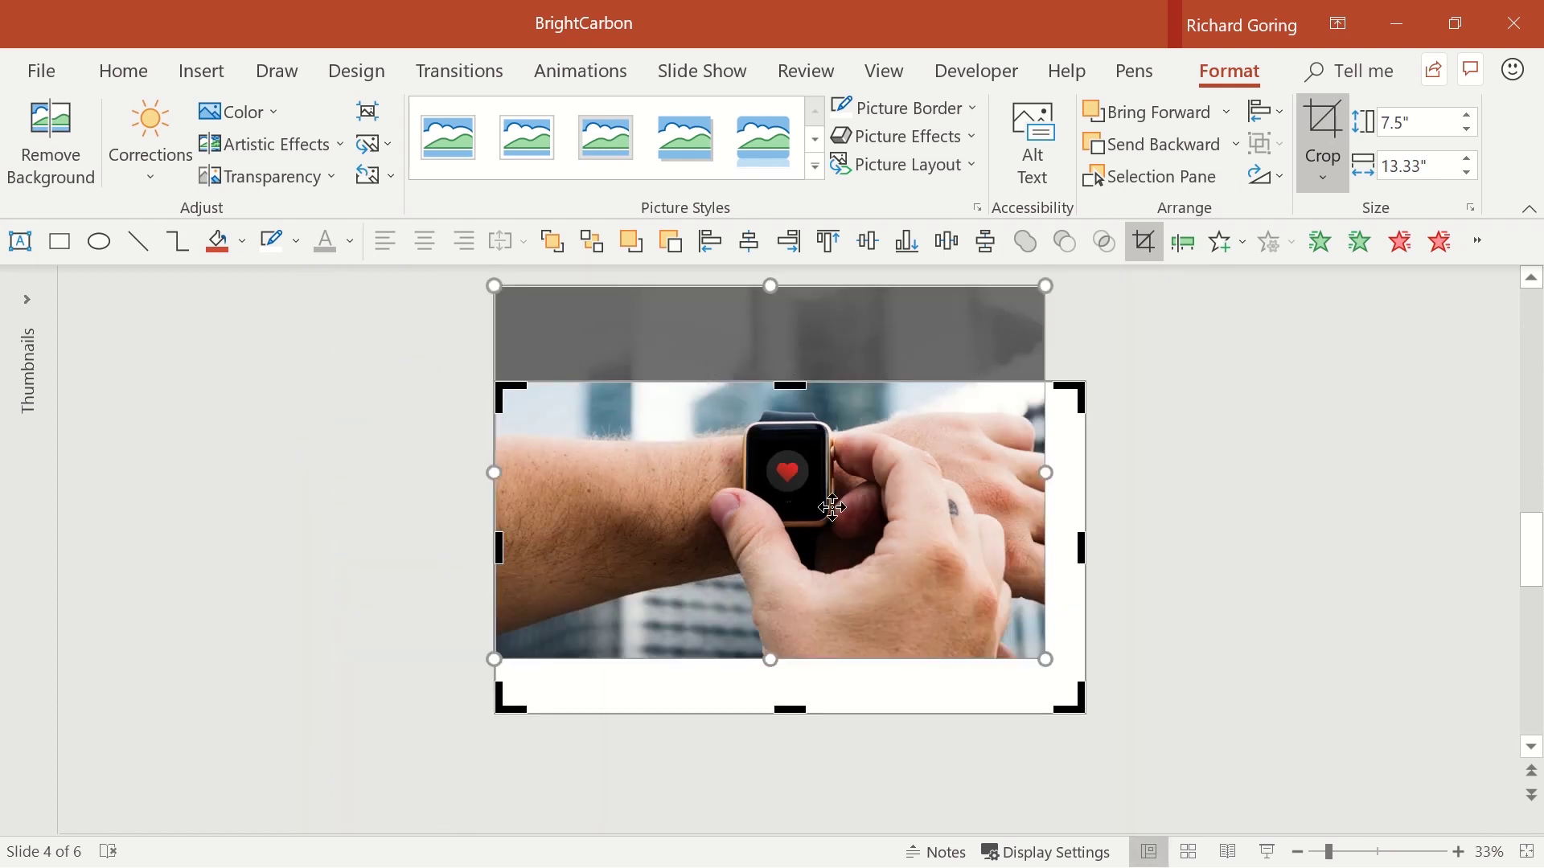
{"action": "left_click_drag", "start_coordinate": [1047, 661], "coordinate": [1275, 655]}
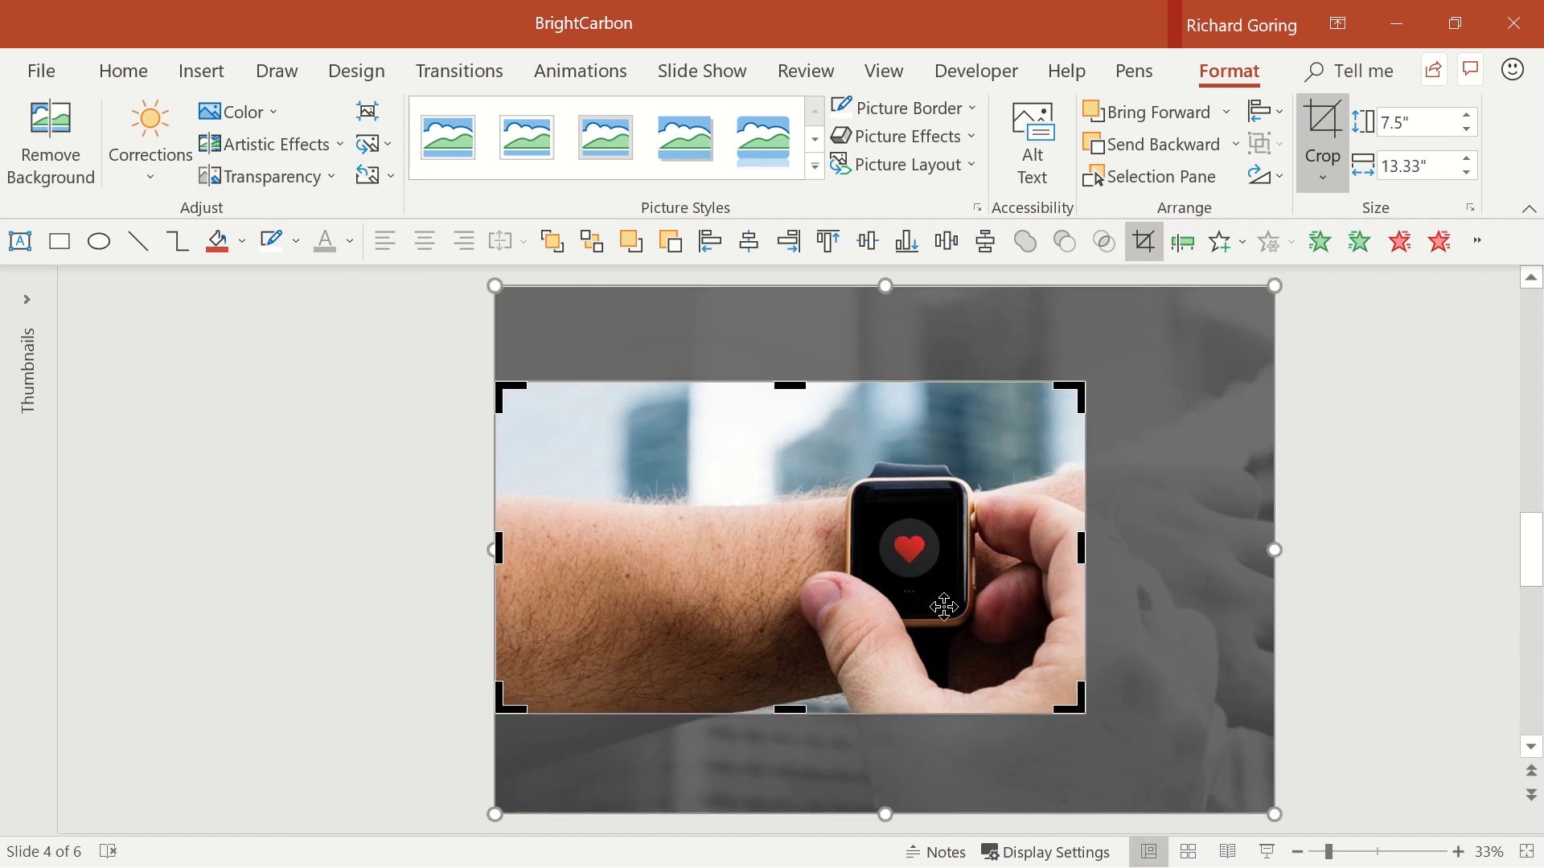
{"action": "left_click_drag", "start_coordinate": [945, 607], "coordinate": [939, 609]}
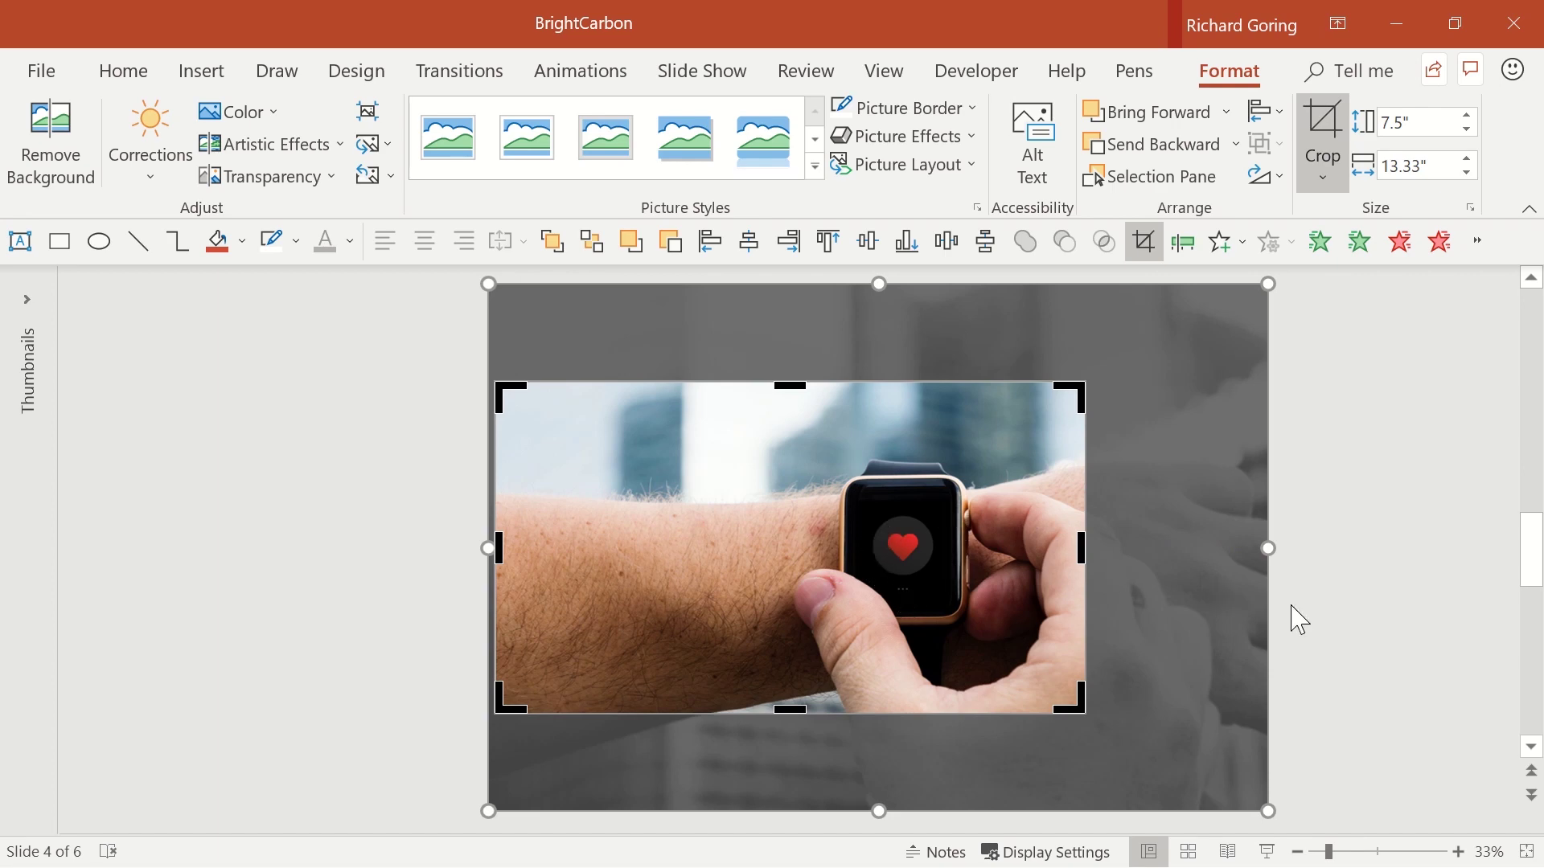
{"action": "left_click", "coordinate": [1339, 631]}
{"action": "left_click", "coordinate": [1528, 852]}
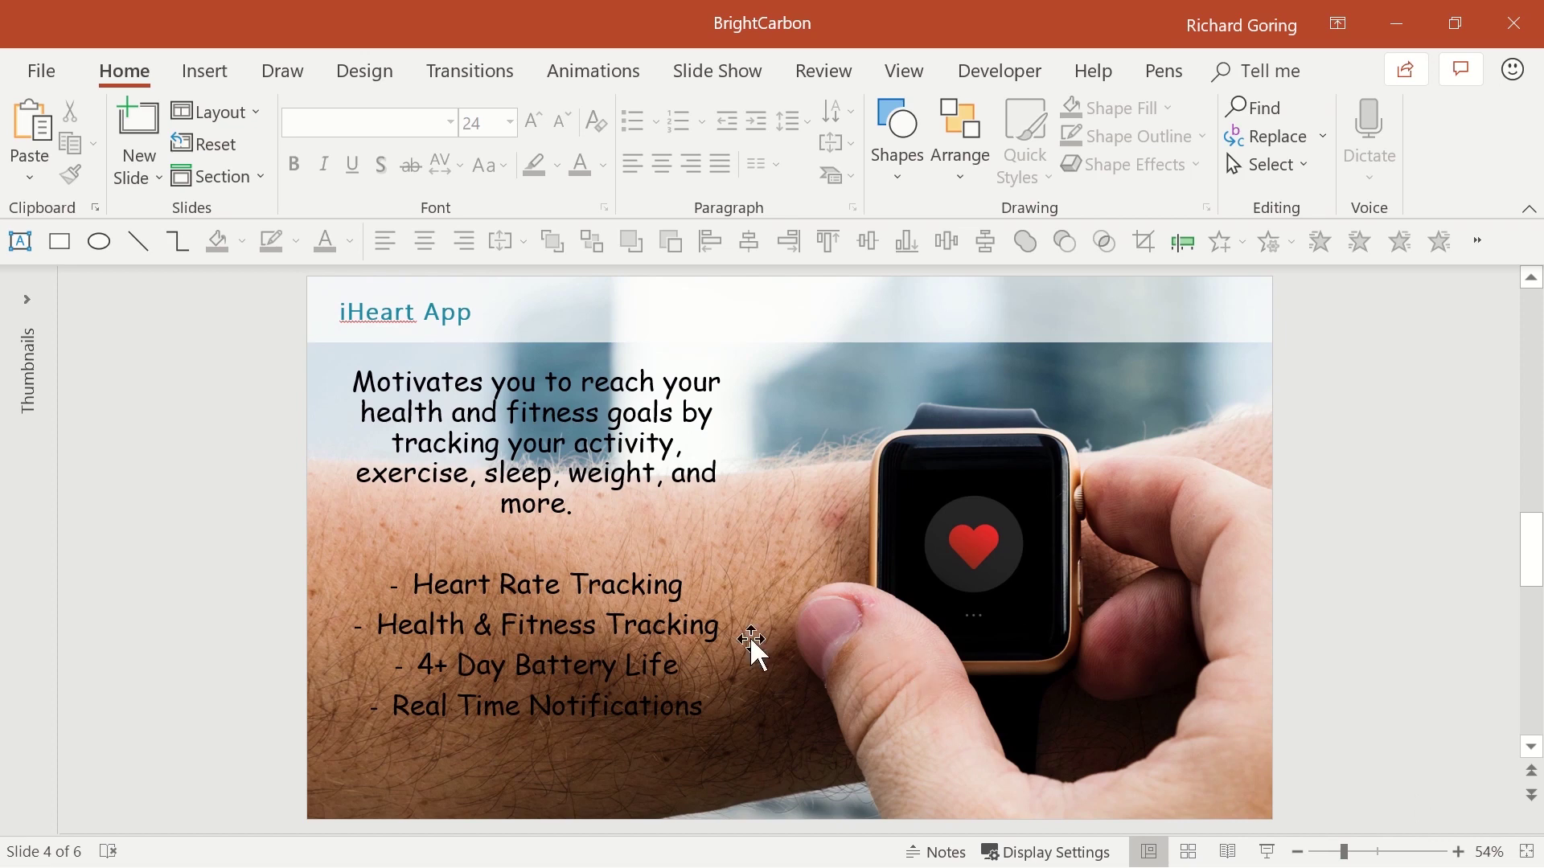
Step: Change the description and feature list font from Comic Sans MS to Segoe UI Light
{"action": "left_click", "coordinate": [457, 364]}
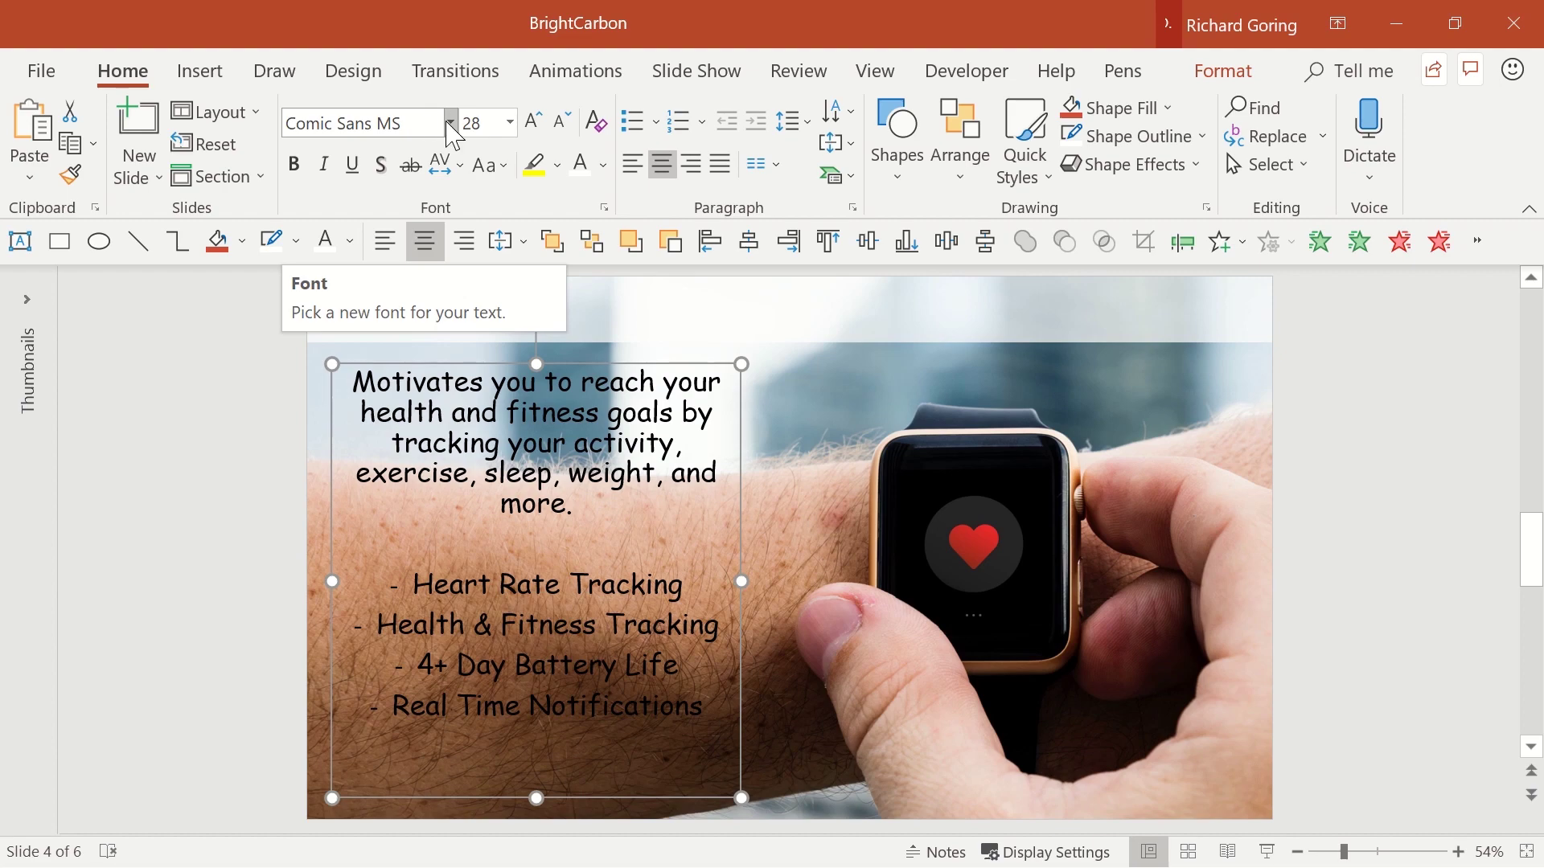
{"action": "left_click", "coordinate": [451, 122]}
{"action": "scroll", "coordinate": [678, 263], "scroll_direction": "down", "scroll_amount": 1}
{"action": "left_click_drag", "start_coordinate": [678, 263], "coordinate": [669, 603]}
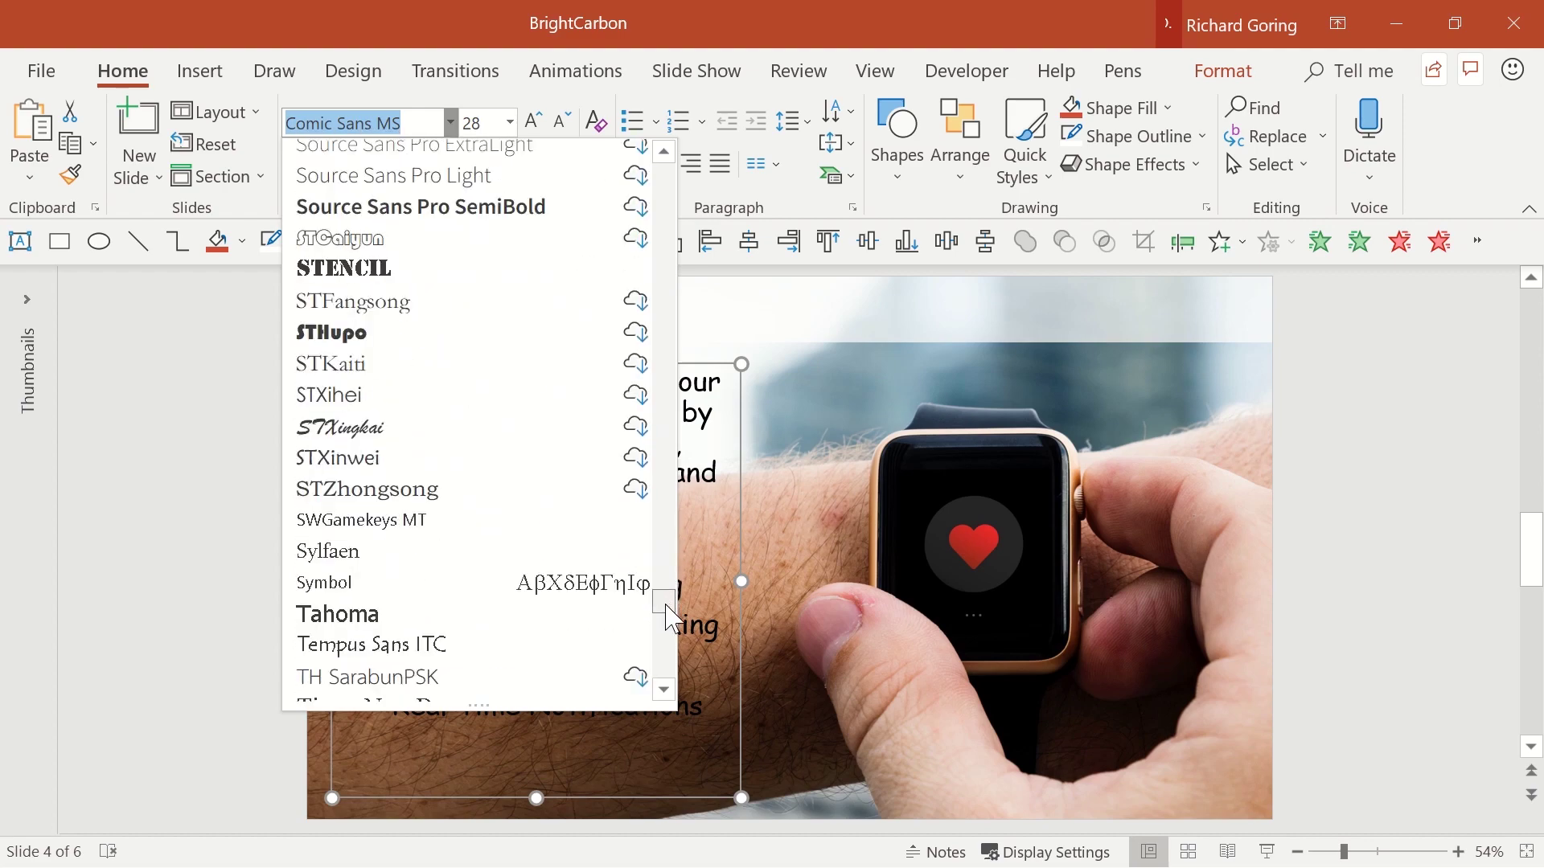
{"action": "left_click_drag", "start_coordinate": [666, 619], "coordinate": [665, 173]}
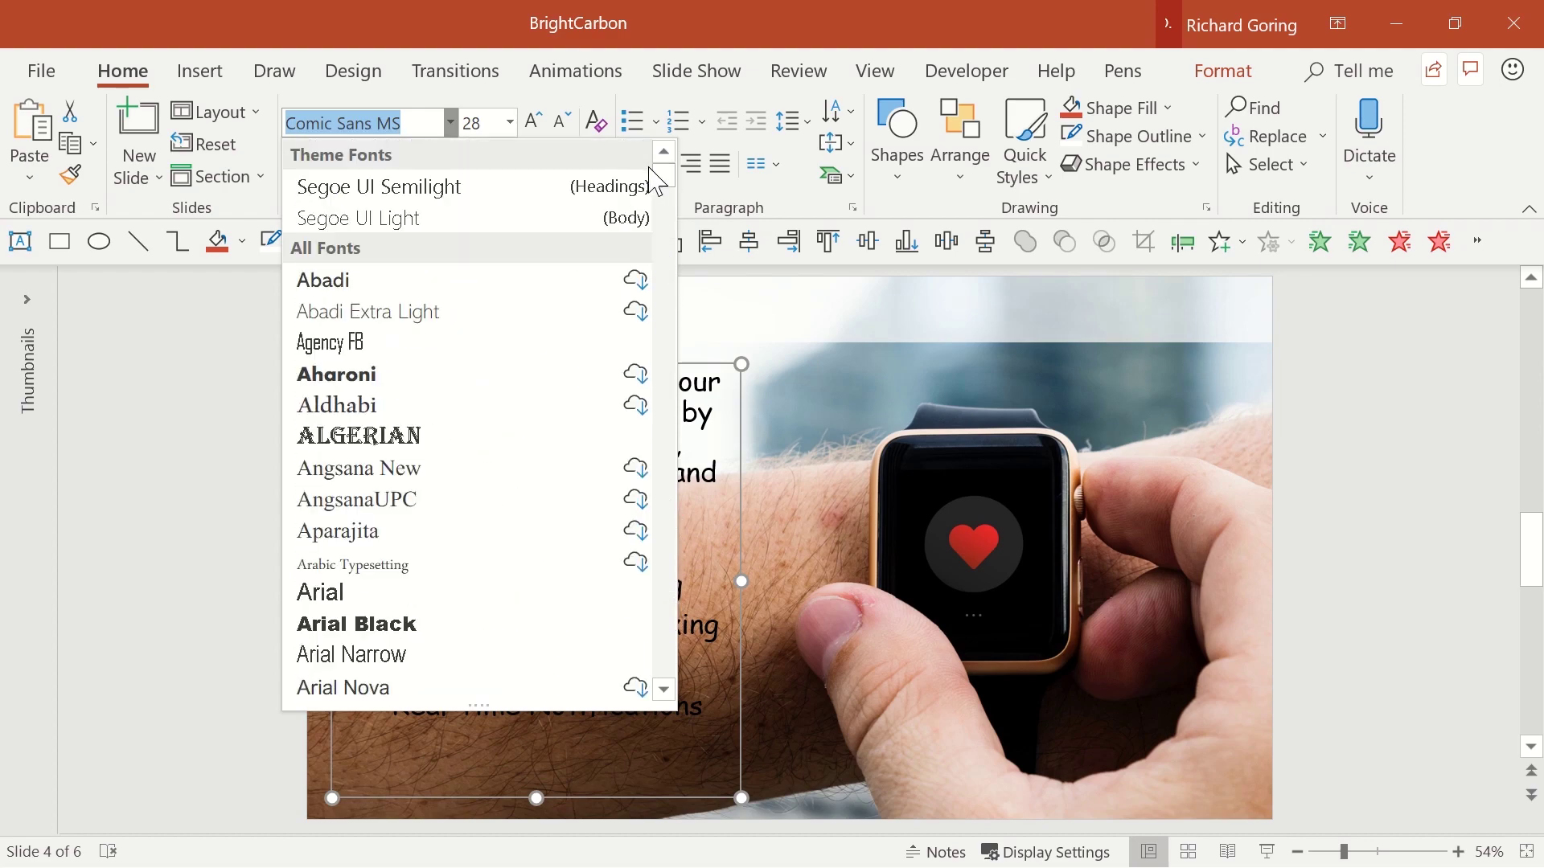
{"action": "left_click", "coordinate": [473, 228]}
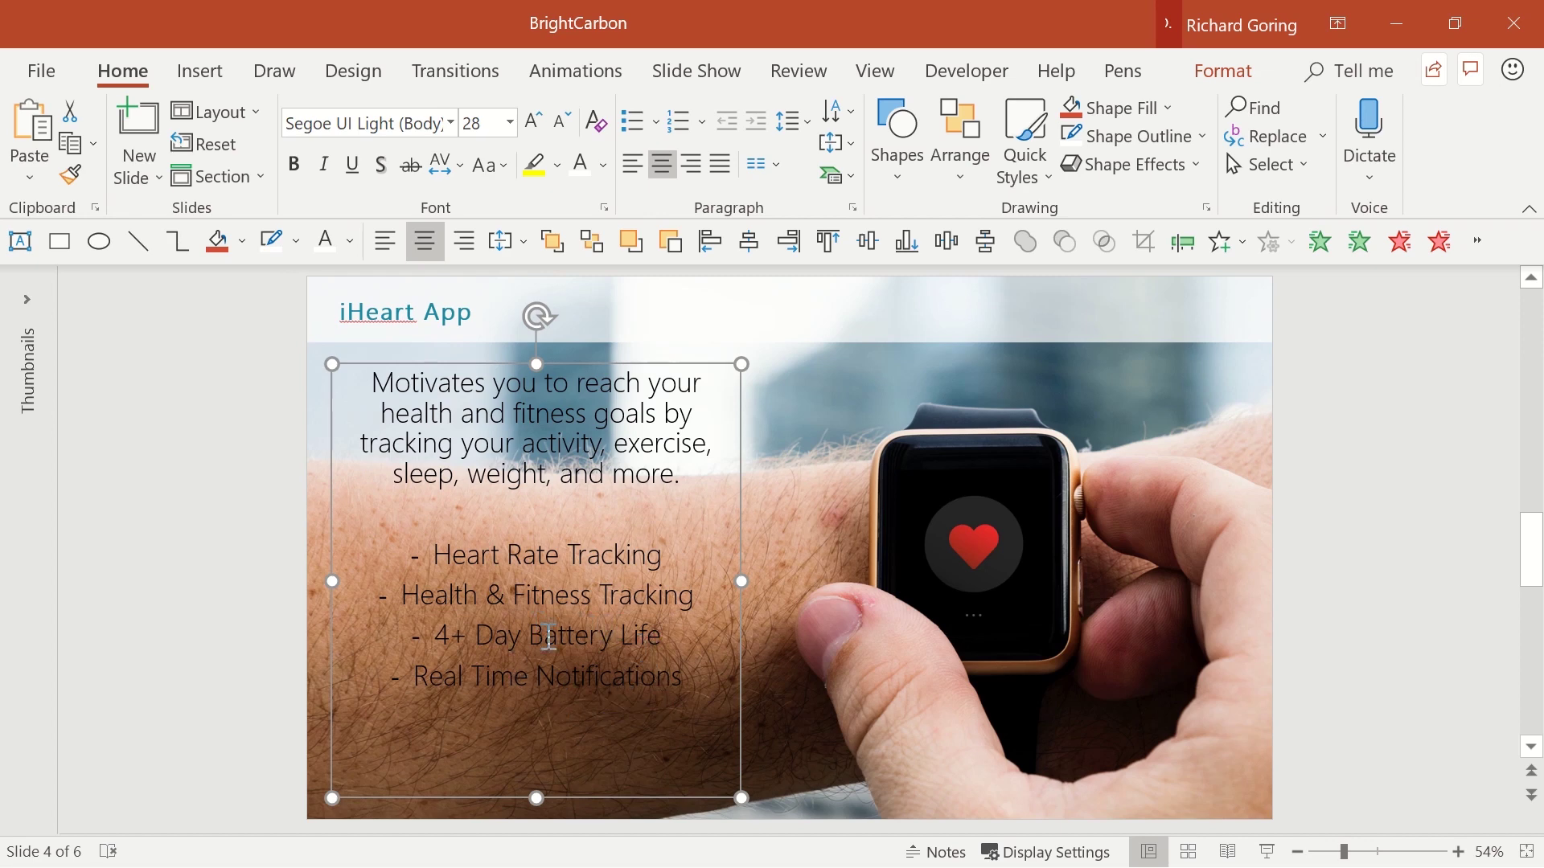
Step: Colour the selected description and feature list text White from Theme Colors
{"action": "left_click", "coordinate": [605, 172]}
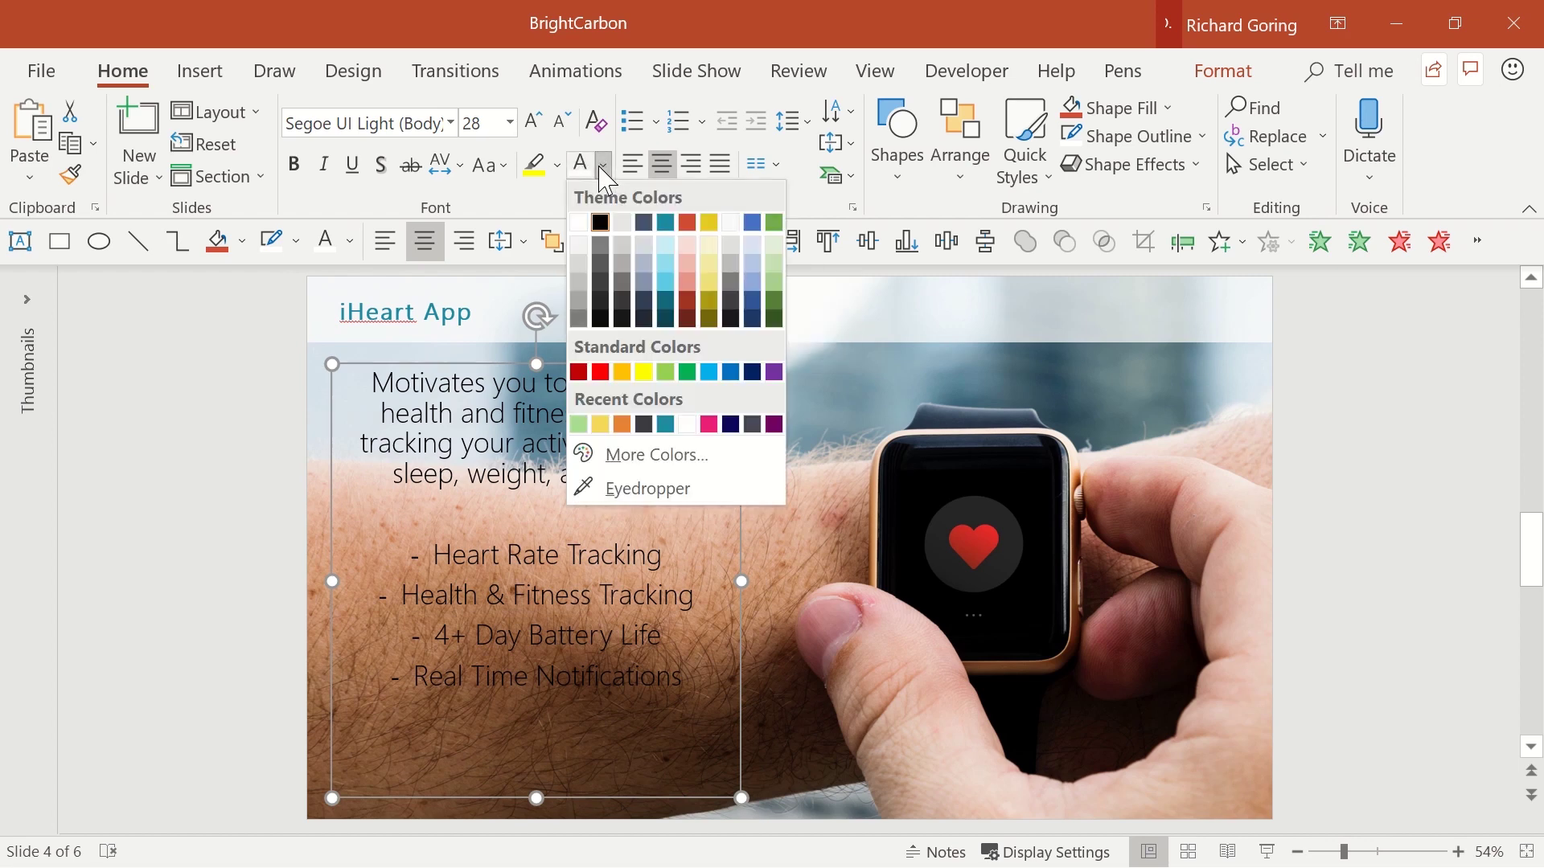
{"action": "left_click", "coordinate": [579, 222]}
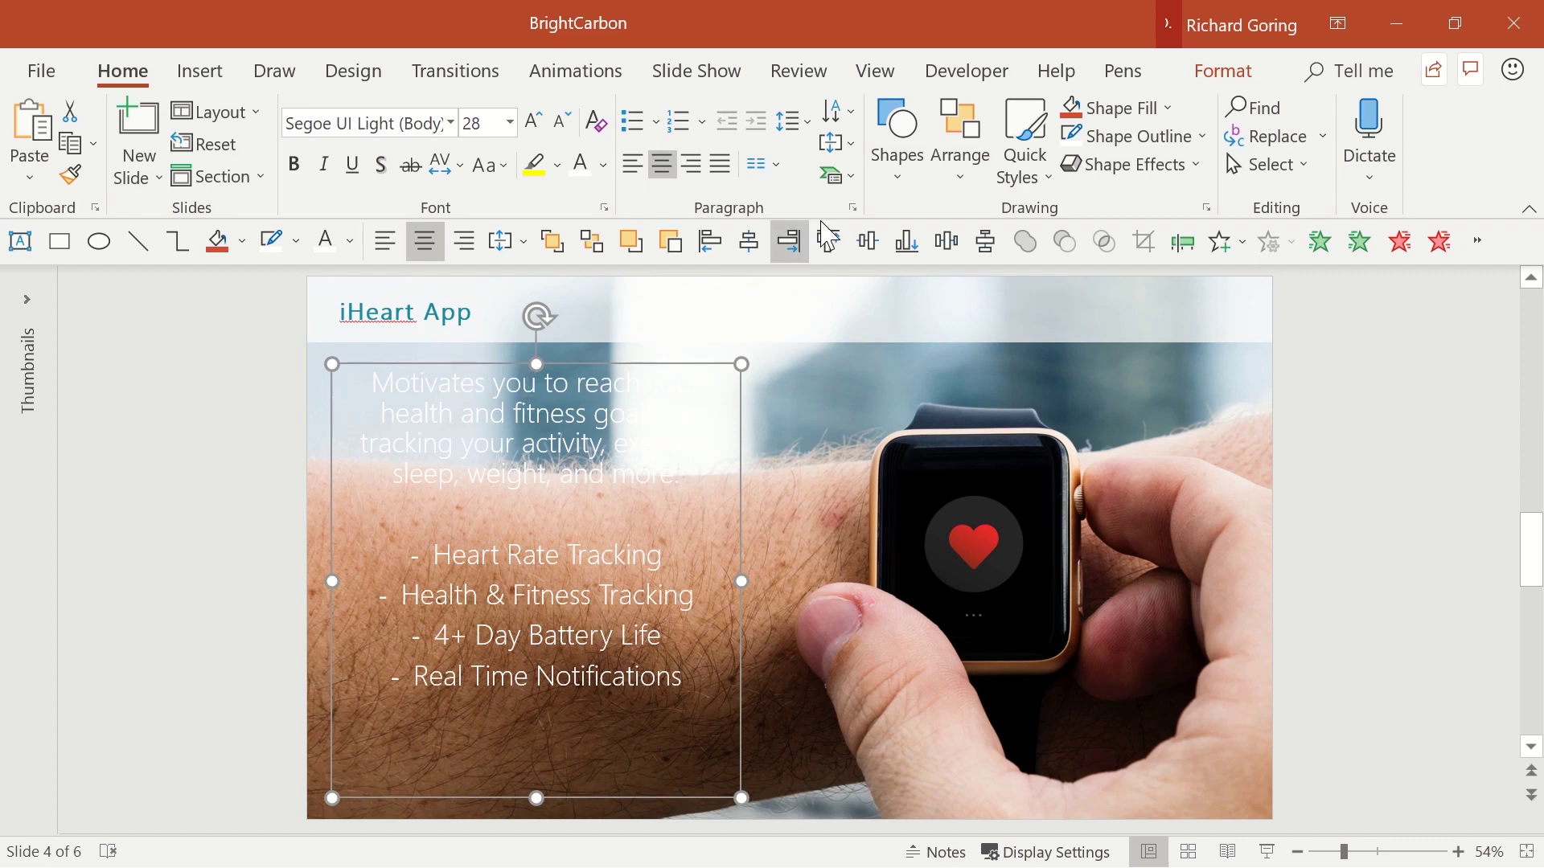
Step: Draw a teal rectangle over the slide's left part and send it backward behind the text
{"action": "left_click", "coordinate": [906, 175]}
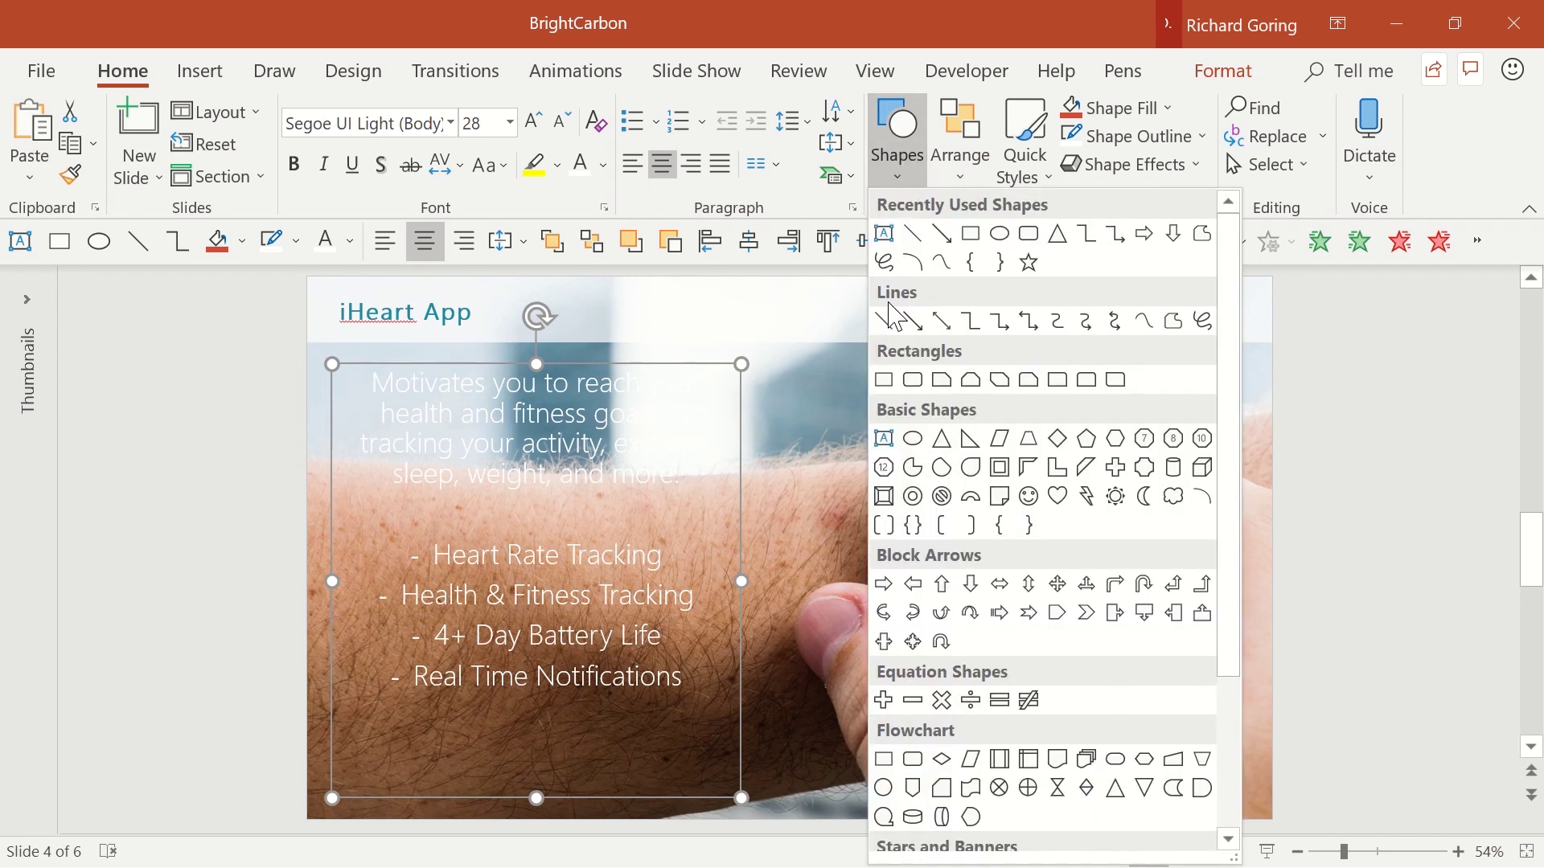
{"action": "left_click", "coordinate": [878, 378]}
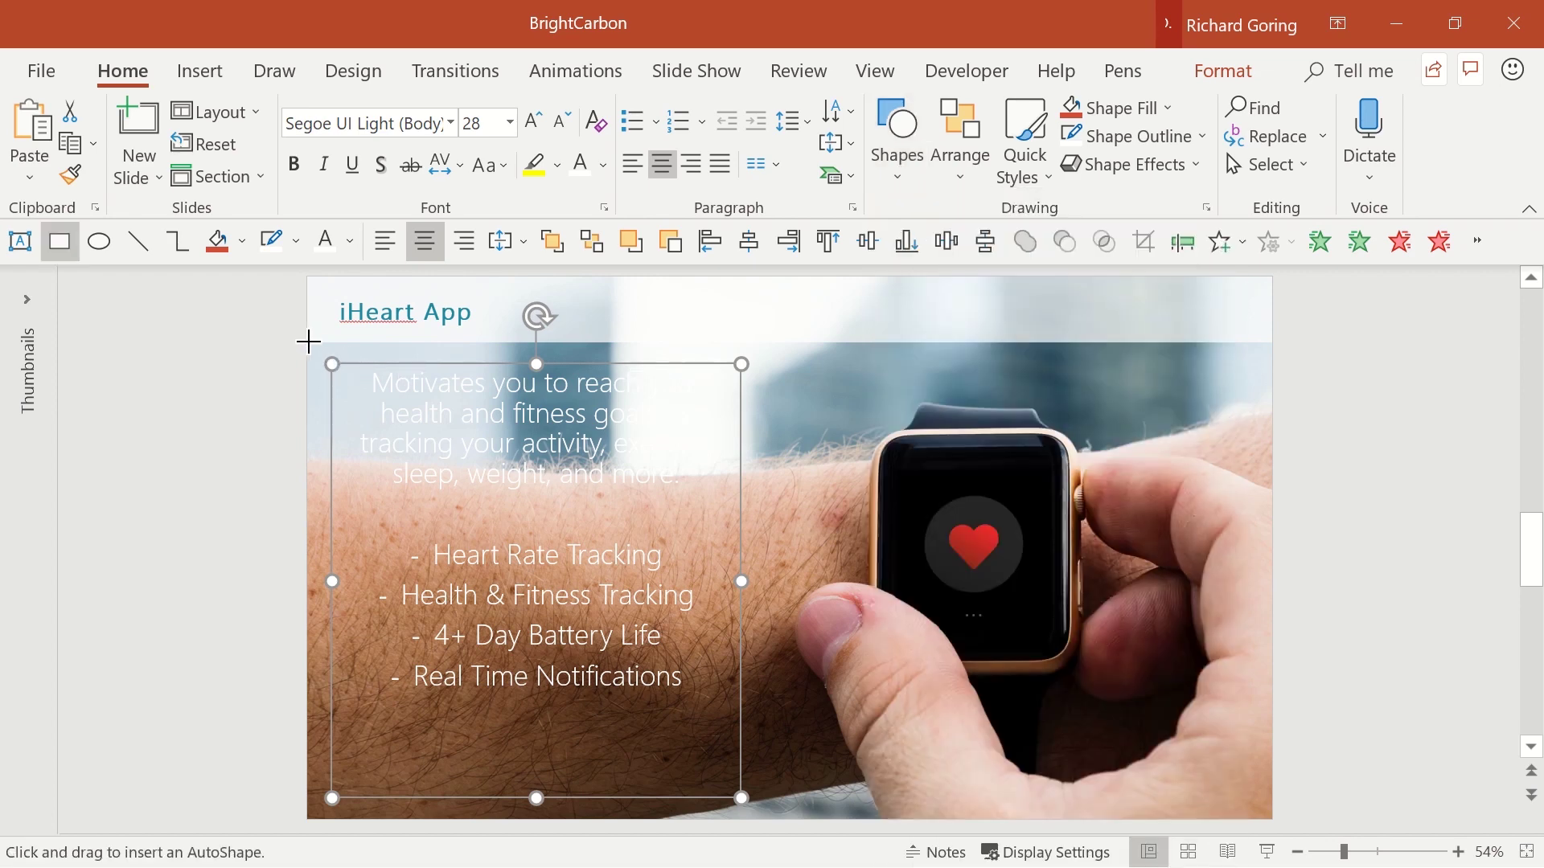
{"action": "left_click_drag", "start_coordinate": [306, 343], "coordinate": [770, 818]}
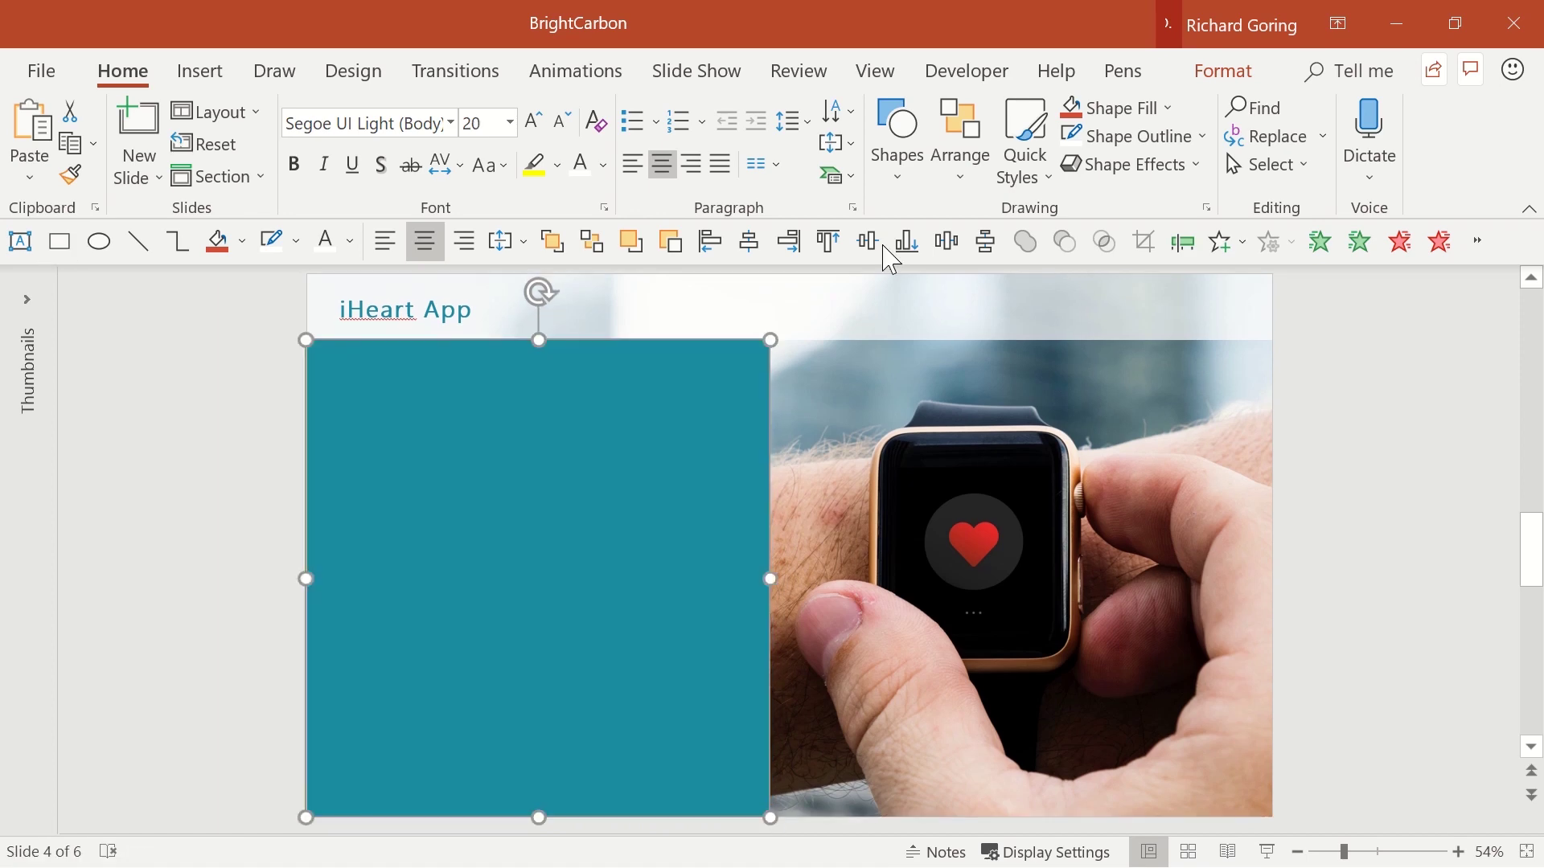
{"action": "left_click", "coordinate": [968, 175]}
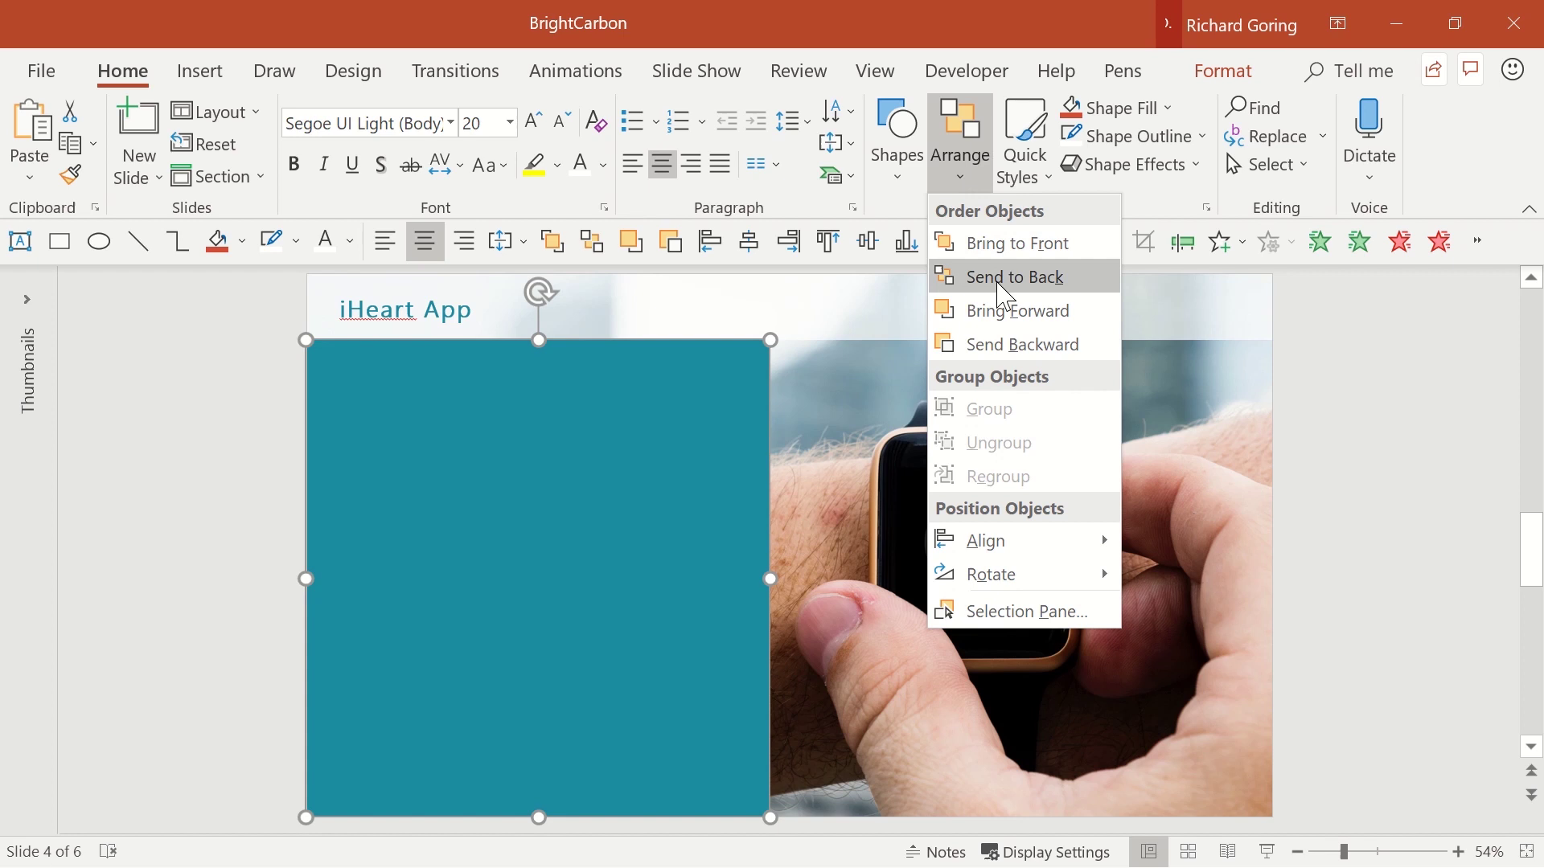
{"action": "left_click", "coordinate": [1007, 352]}
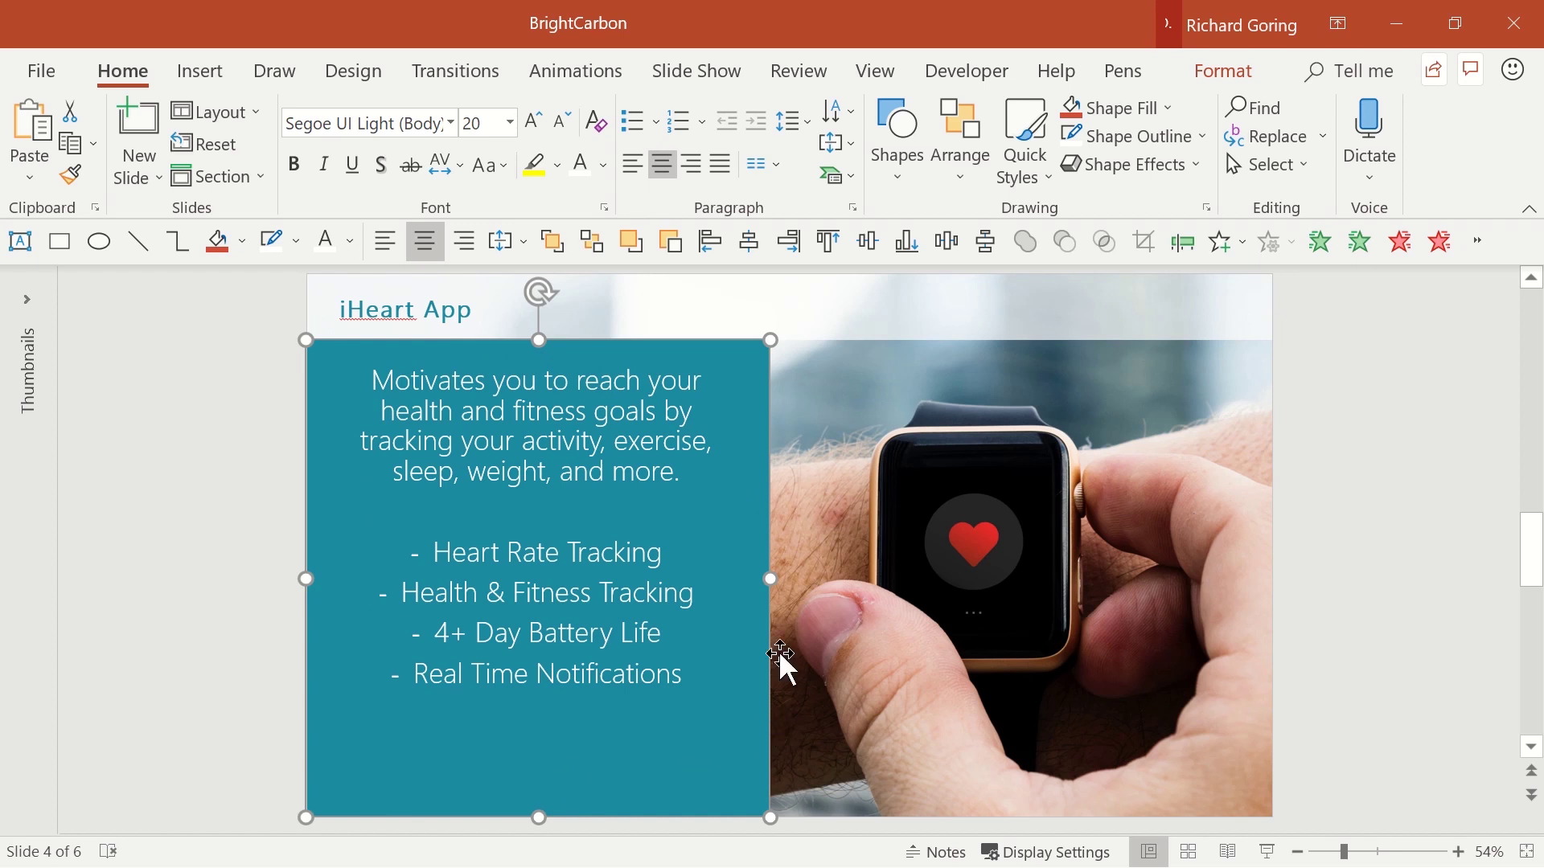
Step: Give the teal rectangle's fill 30% transparency and close the Format Shape pane
{"action": "right_click", "coordinate": [754, 576]}
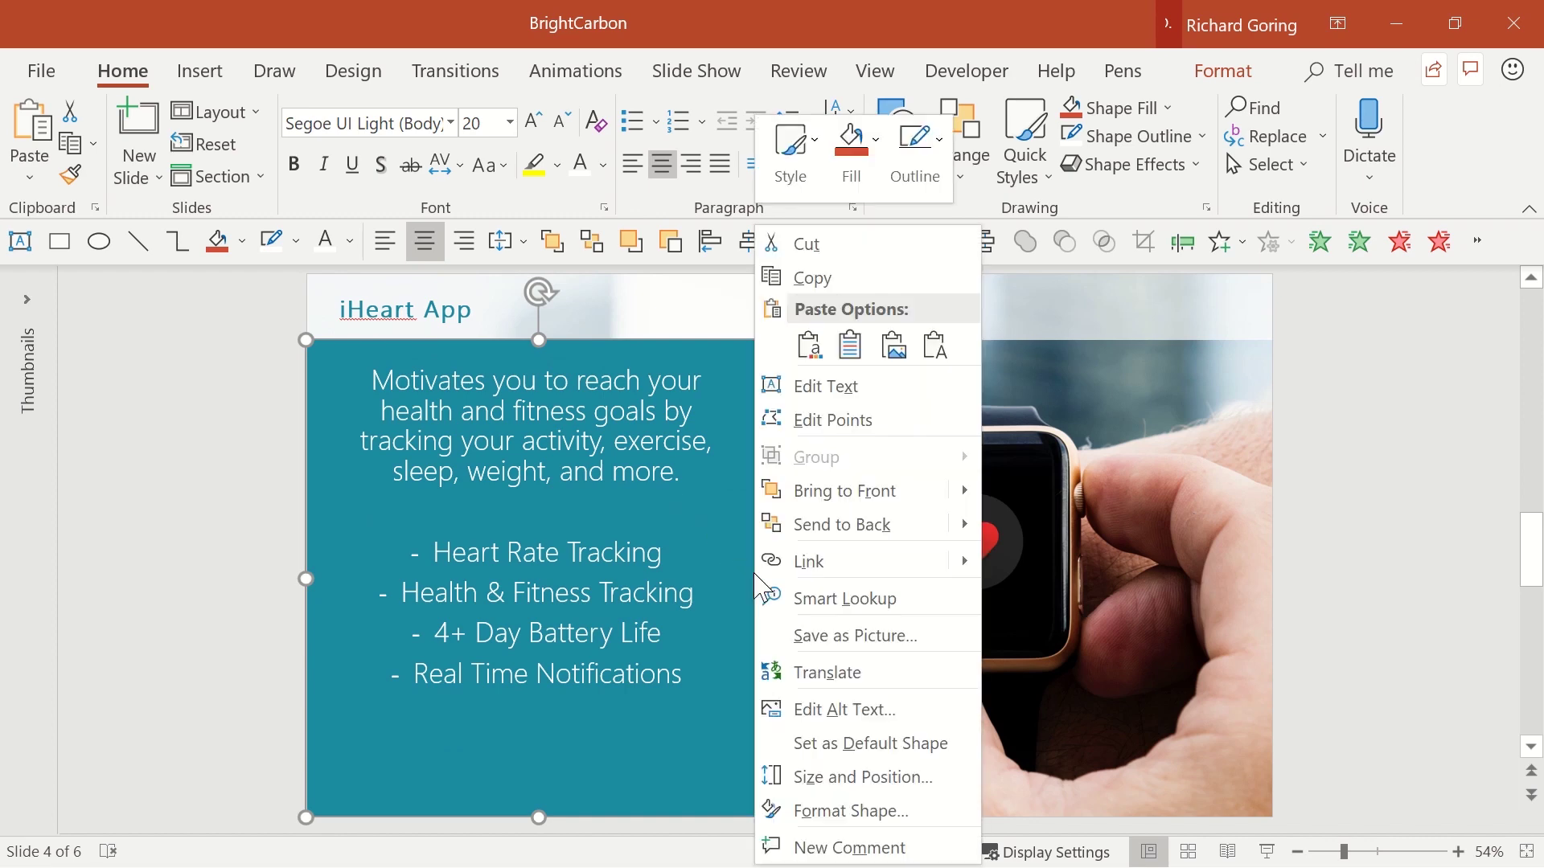
{"action": "left_click", "coordinate": [872, 820]}
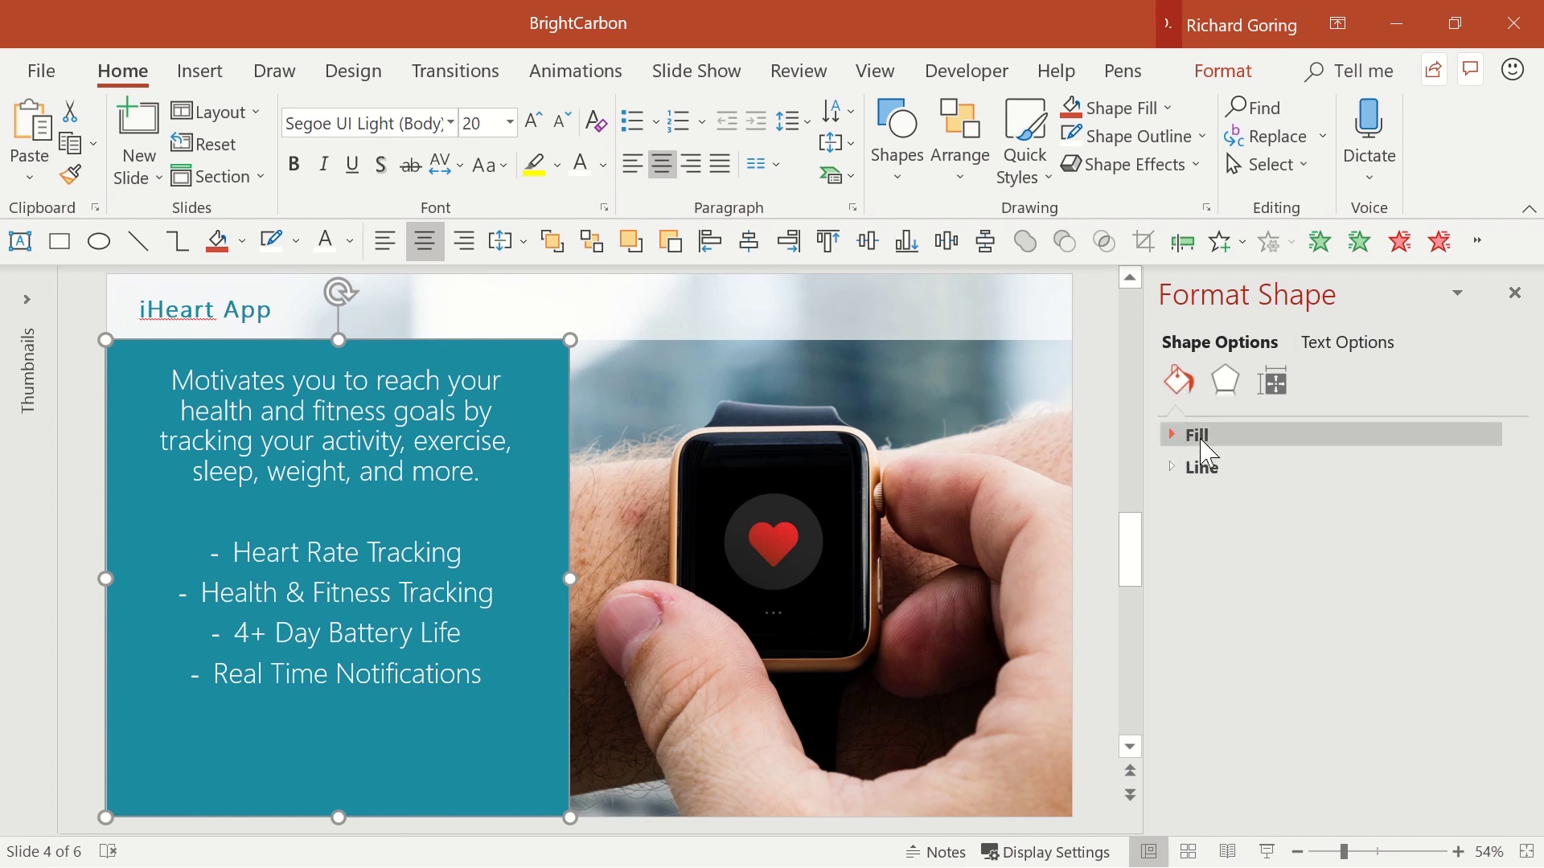
{"action": "left_click", "coordinate": [1172, 434]}
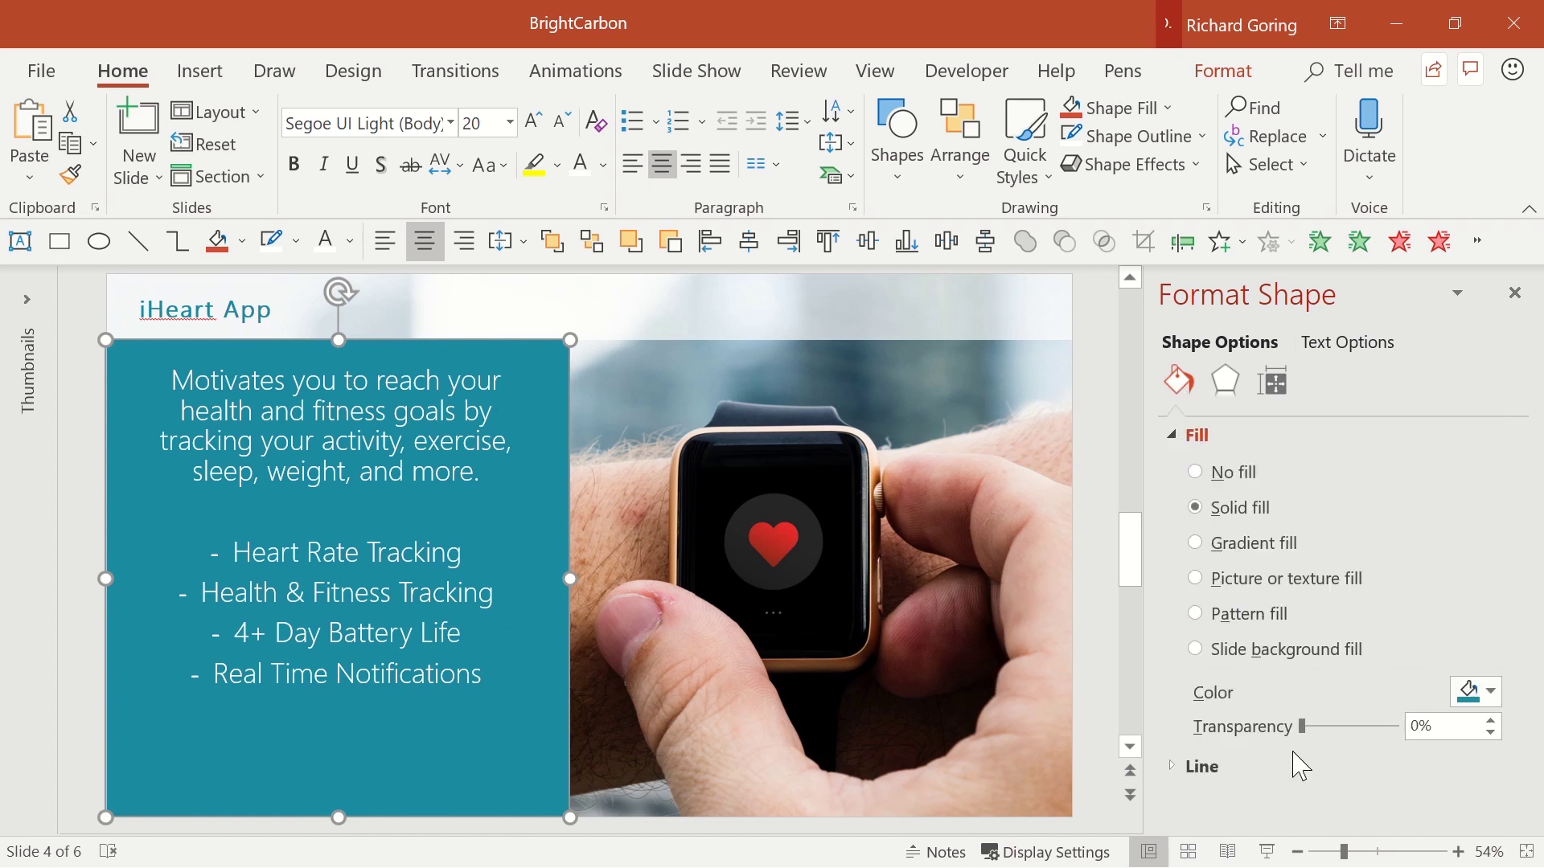
{"action": "left_click_drag", "start_coordinate": [1301, 727], "coordinate": [1333, 729]}
{"action": "left_click", "coordinate": [1491, 734]}
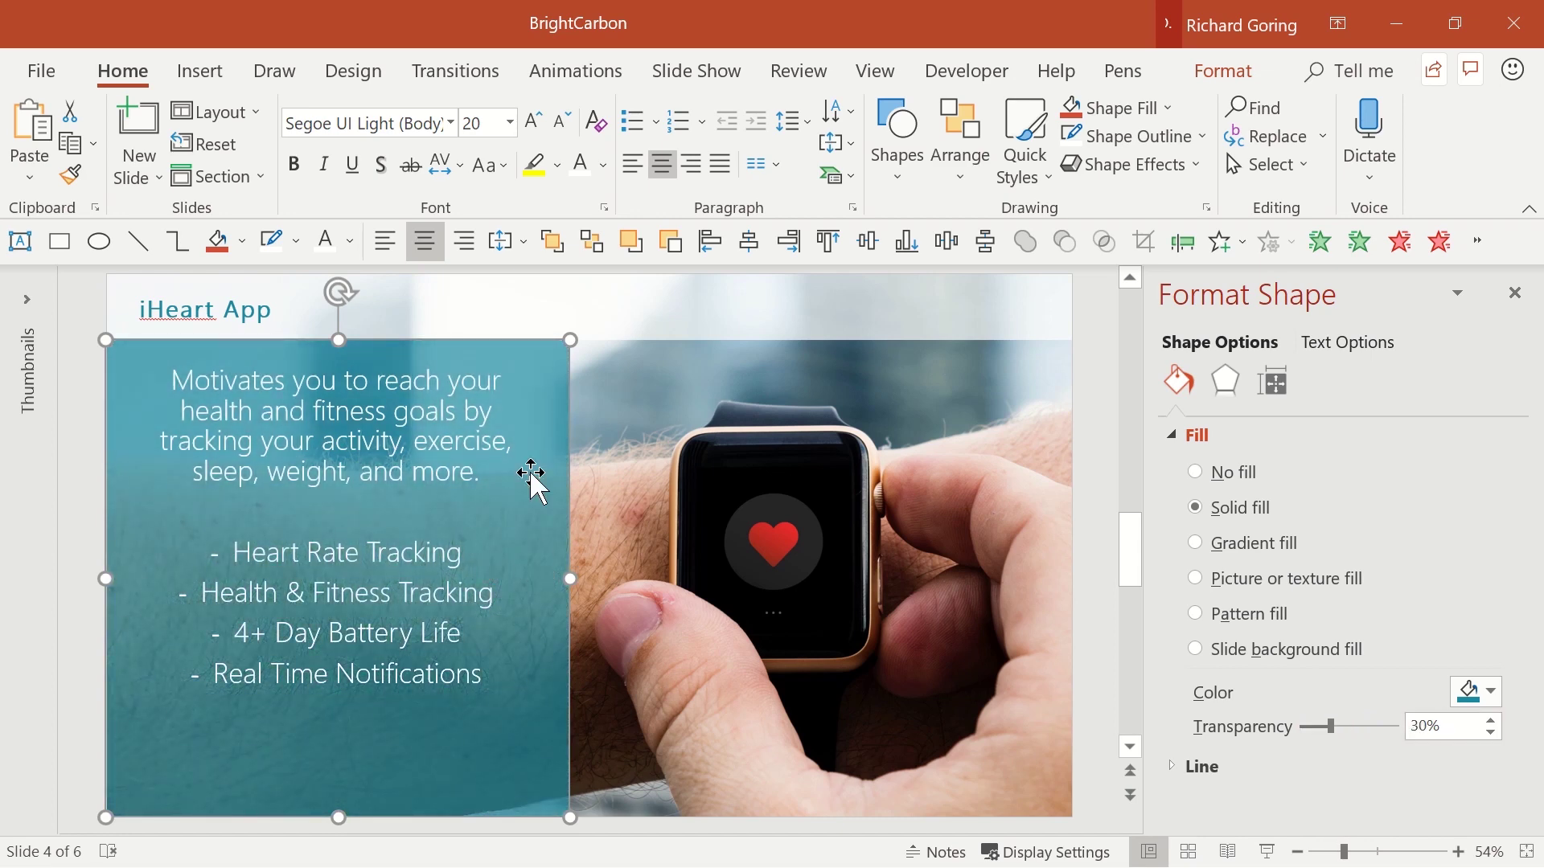
{"action": "left_click", "coordinate": [1514, 292]}
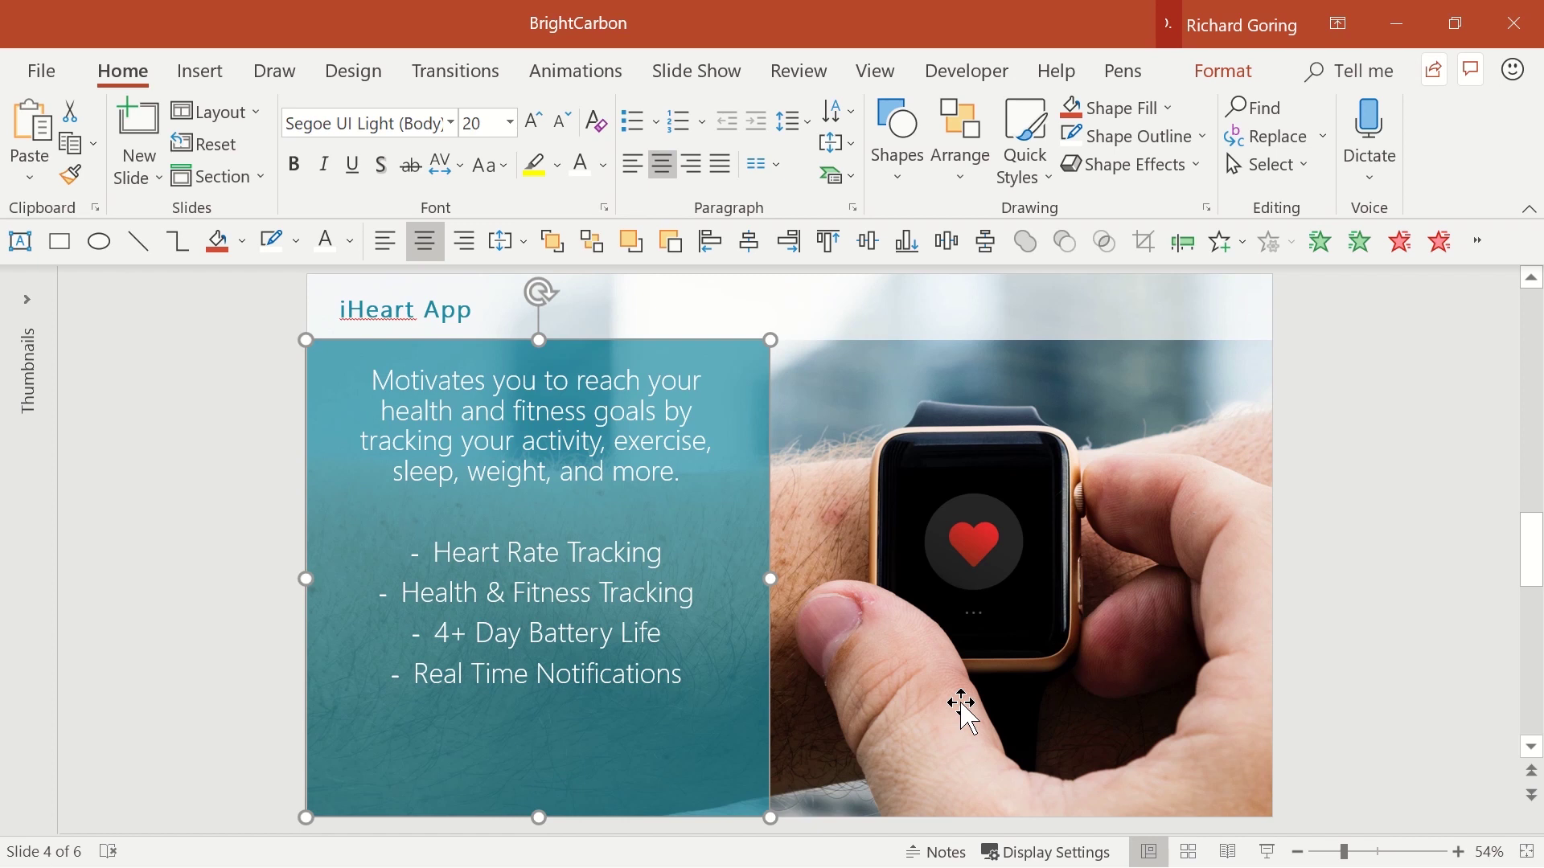
Step: Select the whole text box and apply Align Left to its paragraph and feature list
{"action": "left_click", "coordinate": [407, 419]}
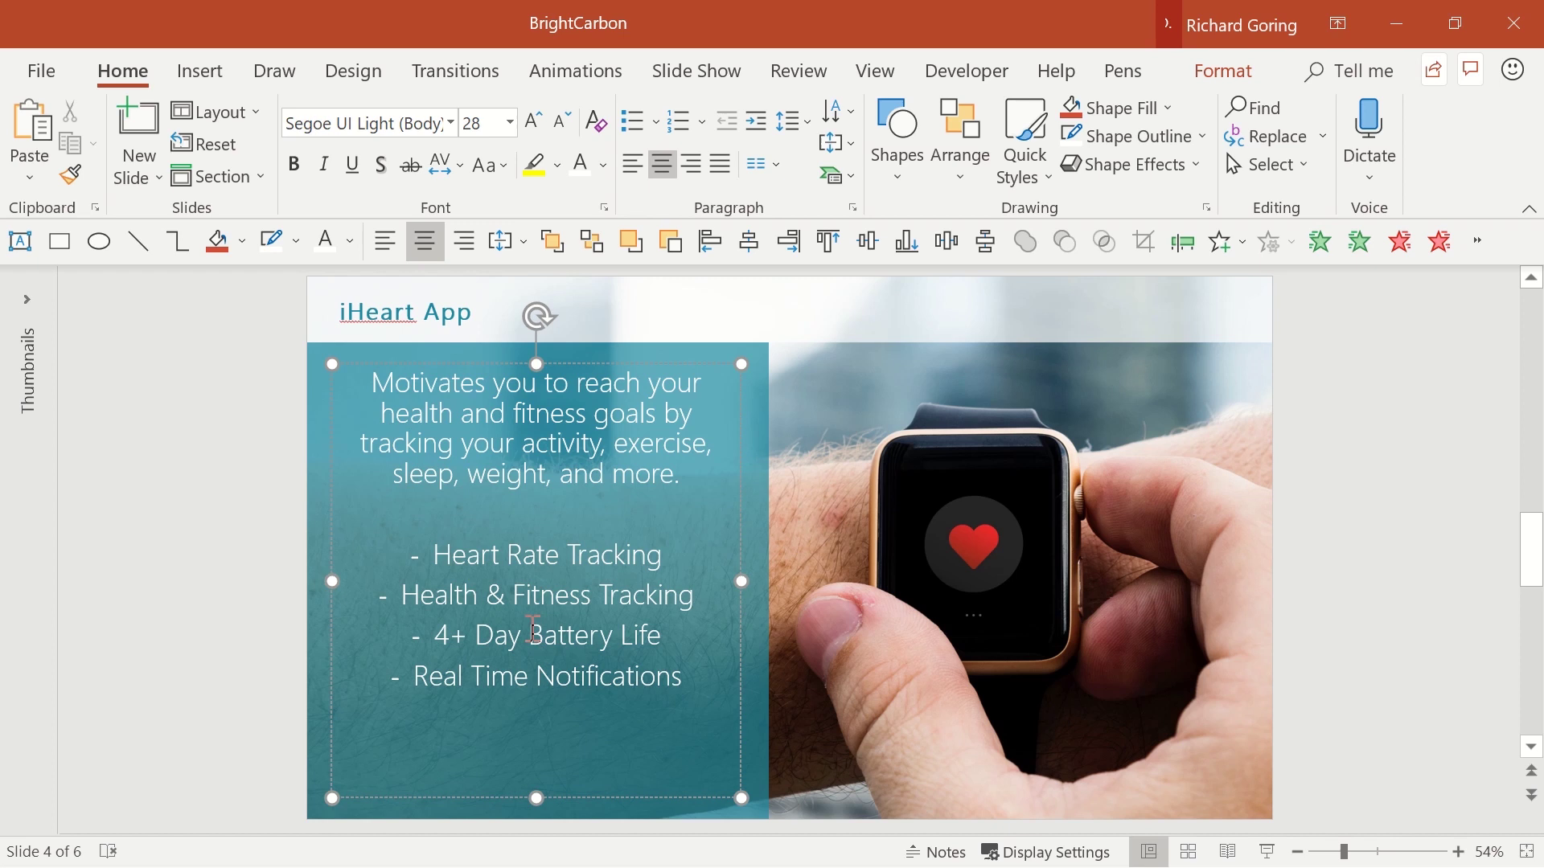
{"action": "left_click", "coordinate": [508, 364]}
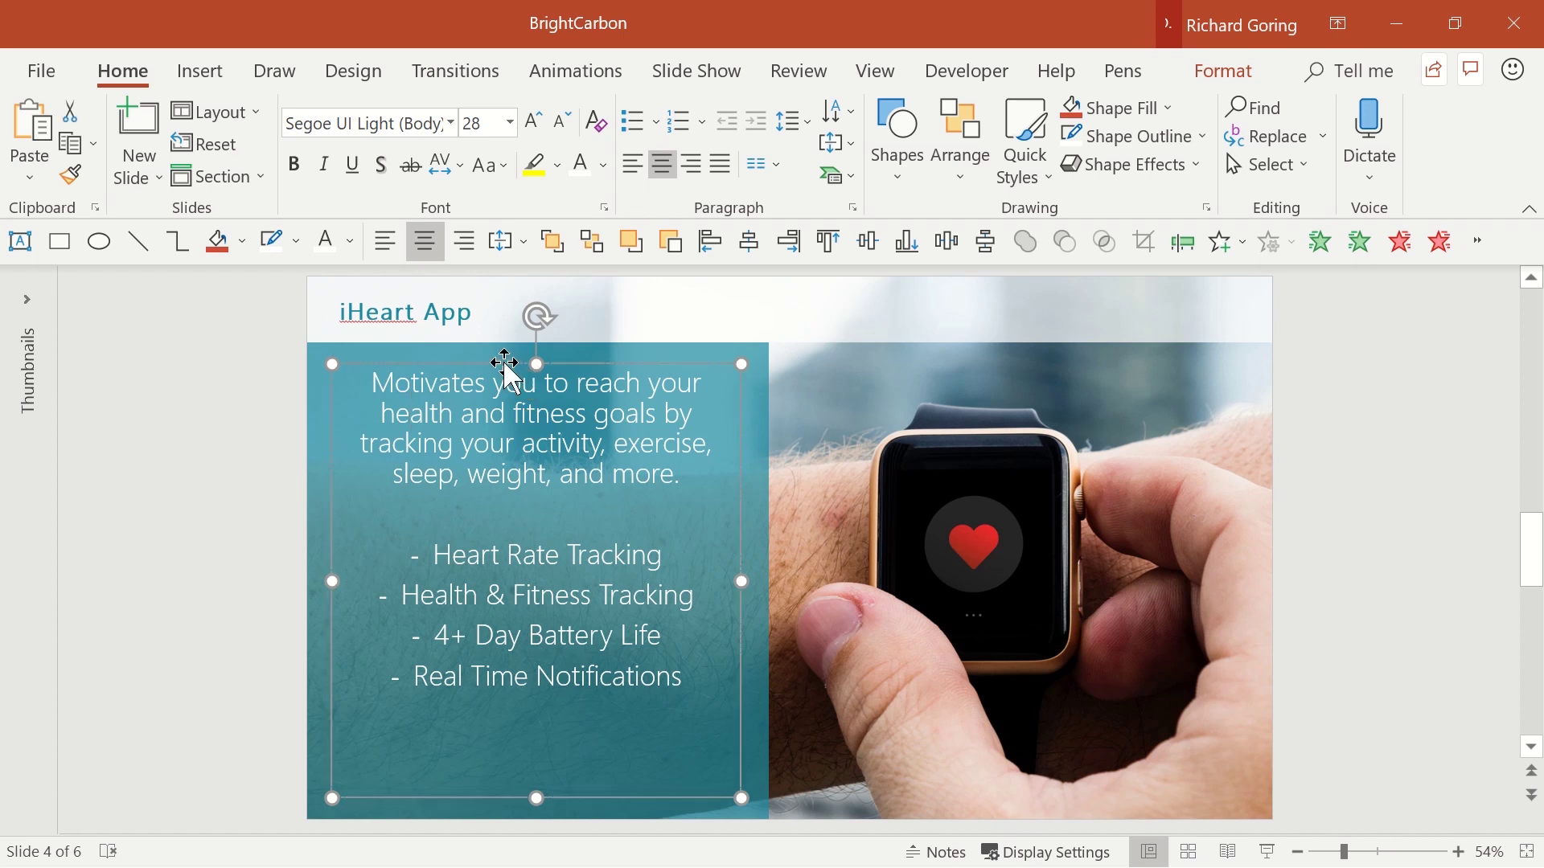
{"action": "left_click", "coordinate": [639, 164]}
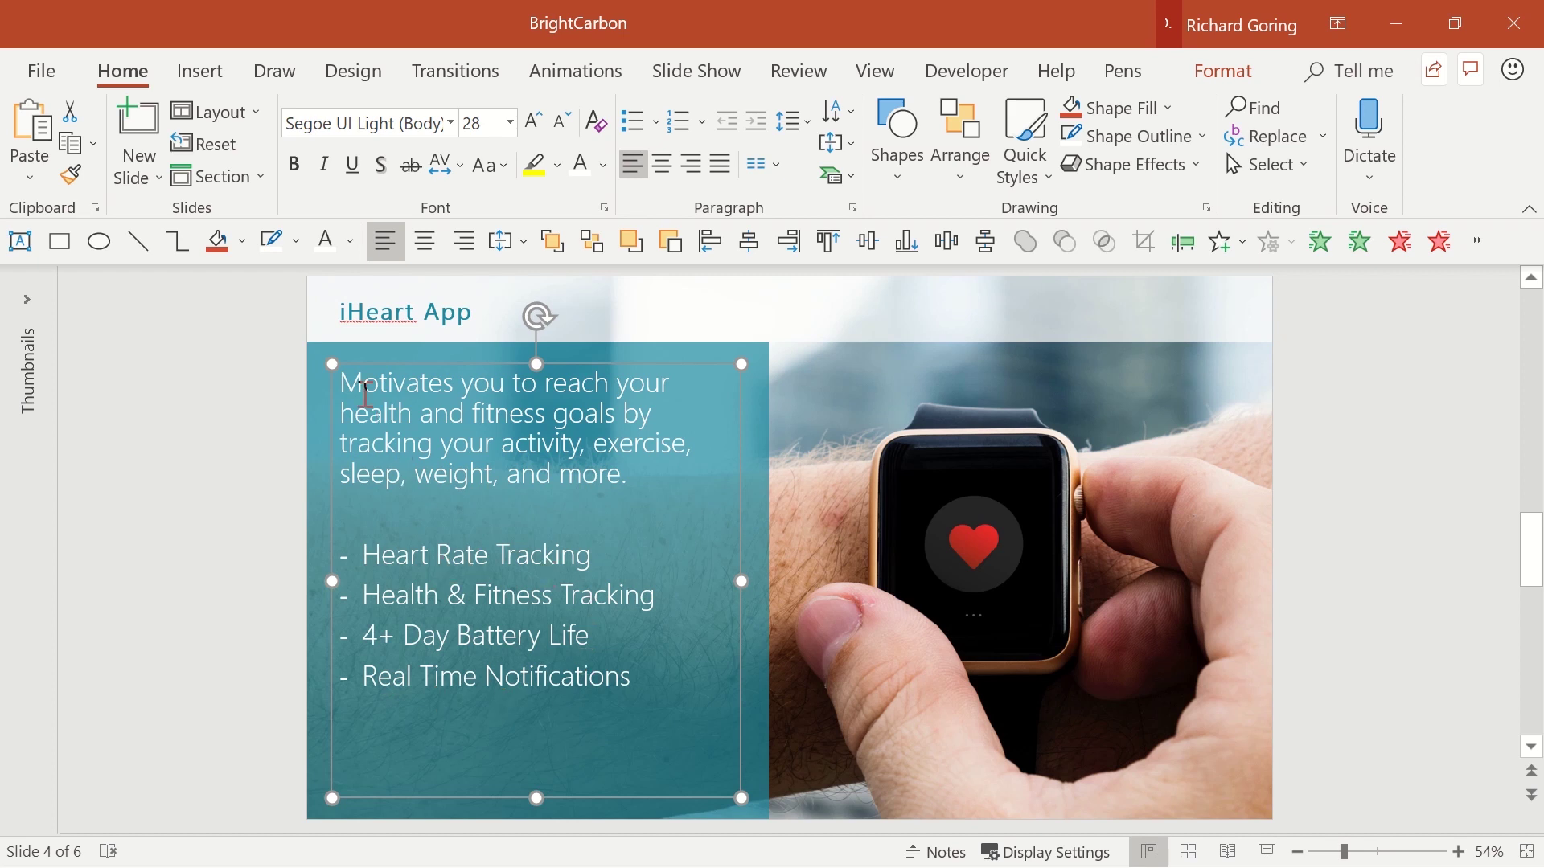
Step: Shrink the opening description paragraph from 28 pt to 20 pt
{"action": "left_click_drag", "start_coordinate": [348, 381], "coordinate": [401, 513]}
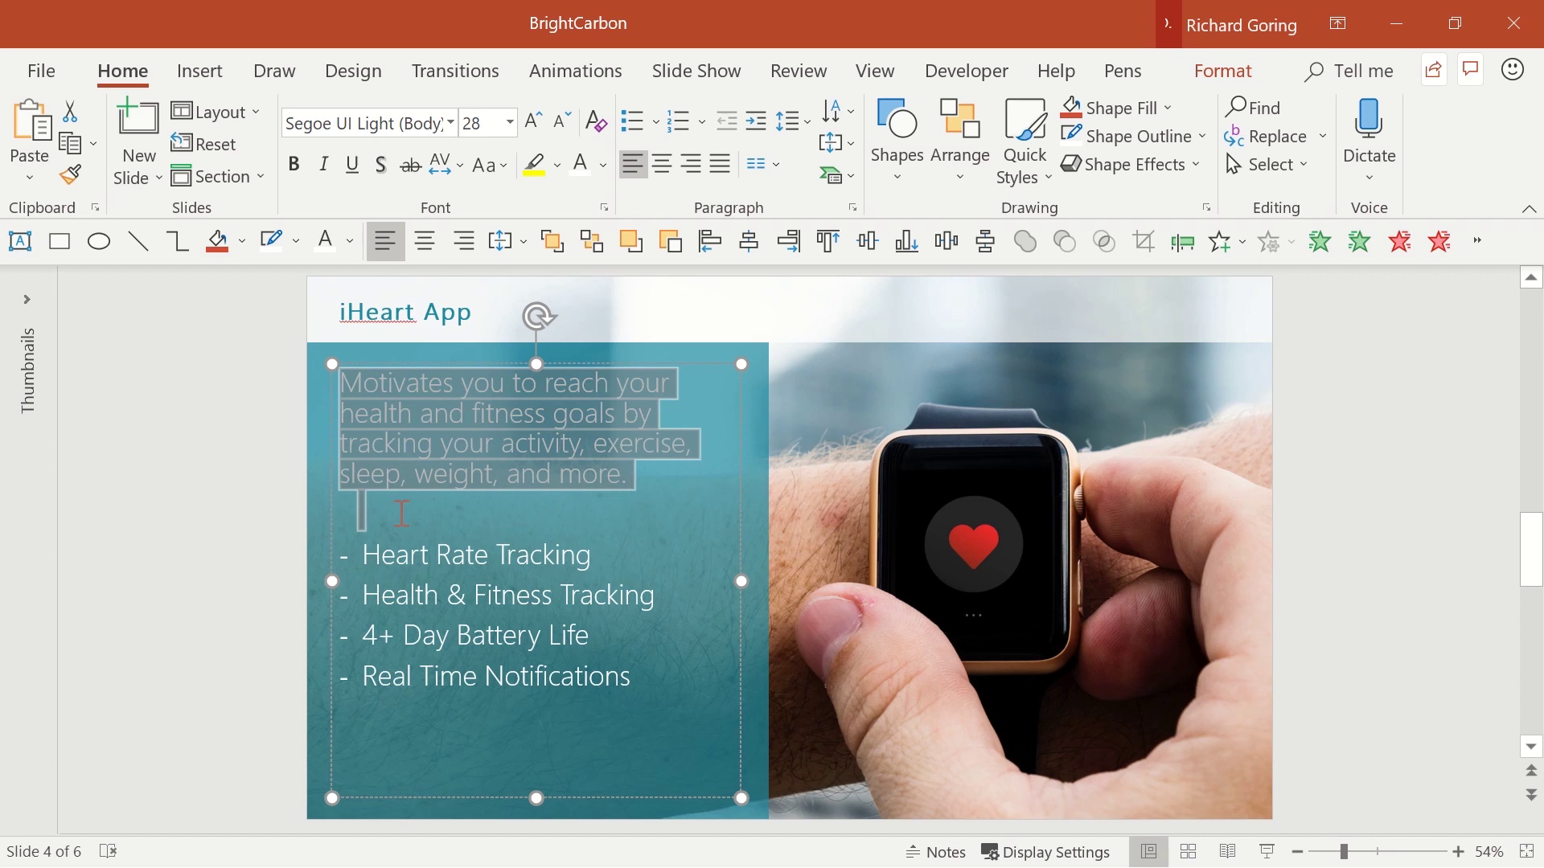
{"action": "left_click", "coordinate": [510, 123]}
{"action": "left_click", "coordinate": [471, 400]}
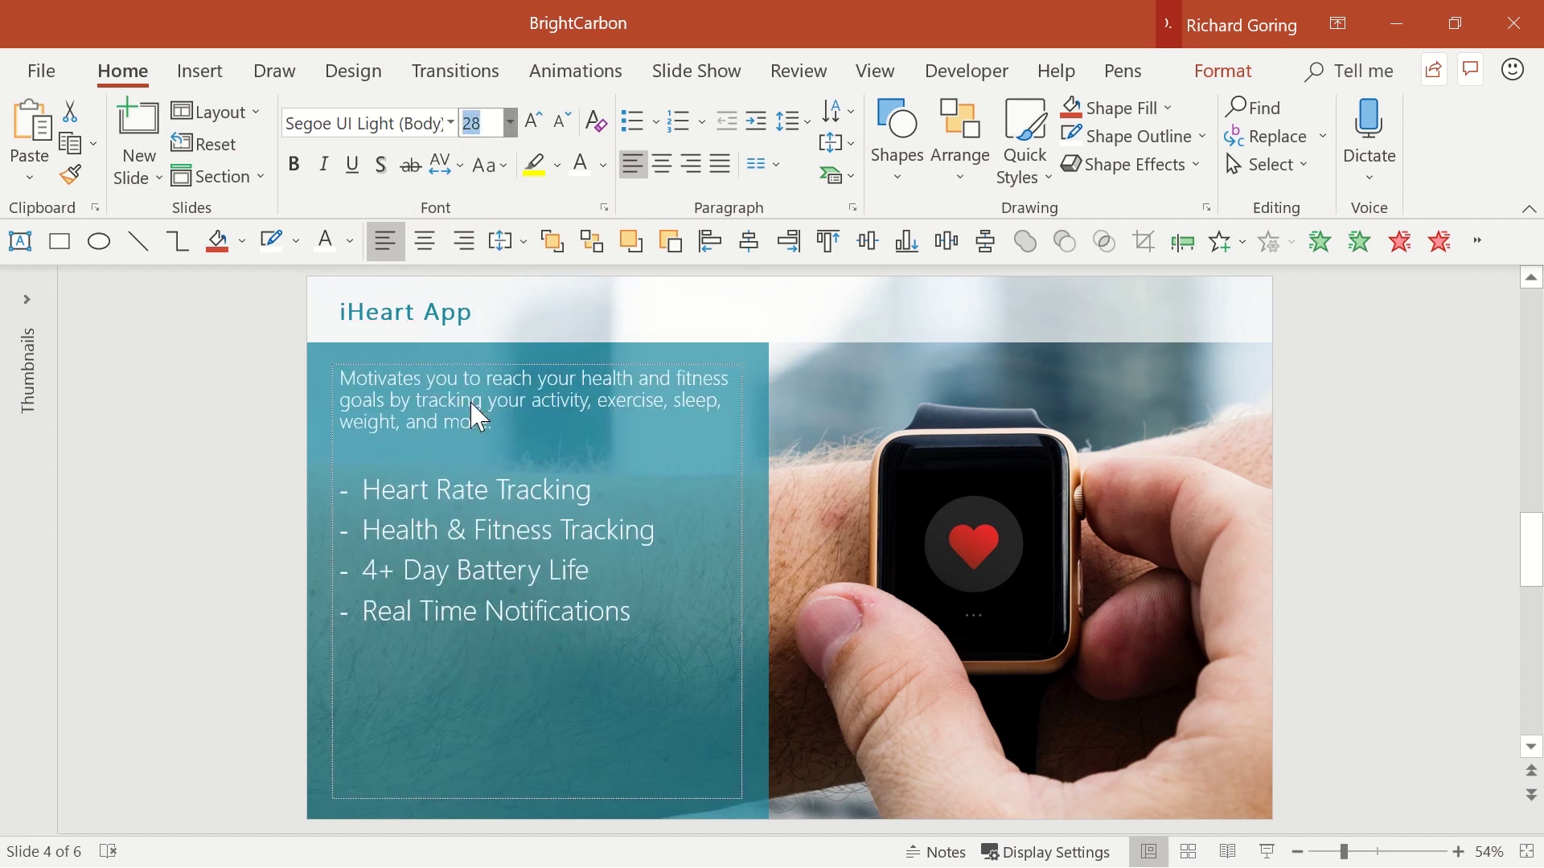
{"action": "left_click", "coordinate": [240, 560]}
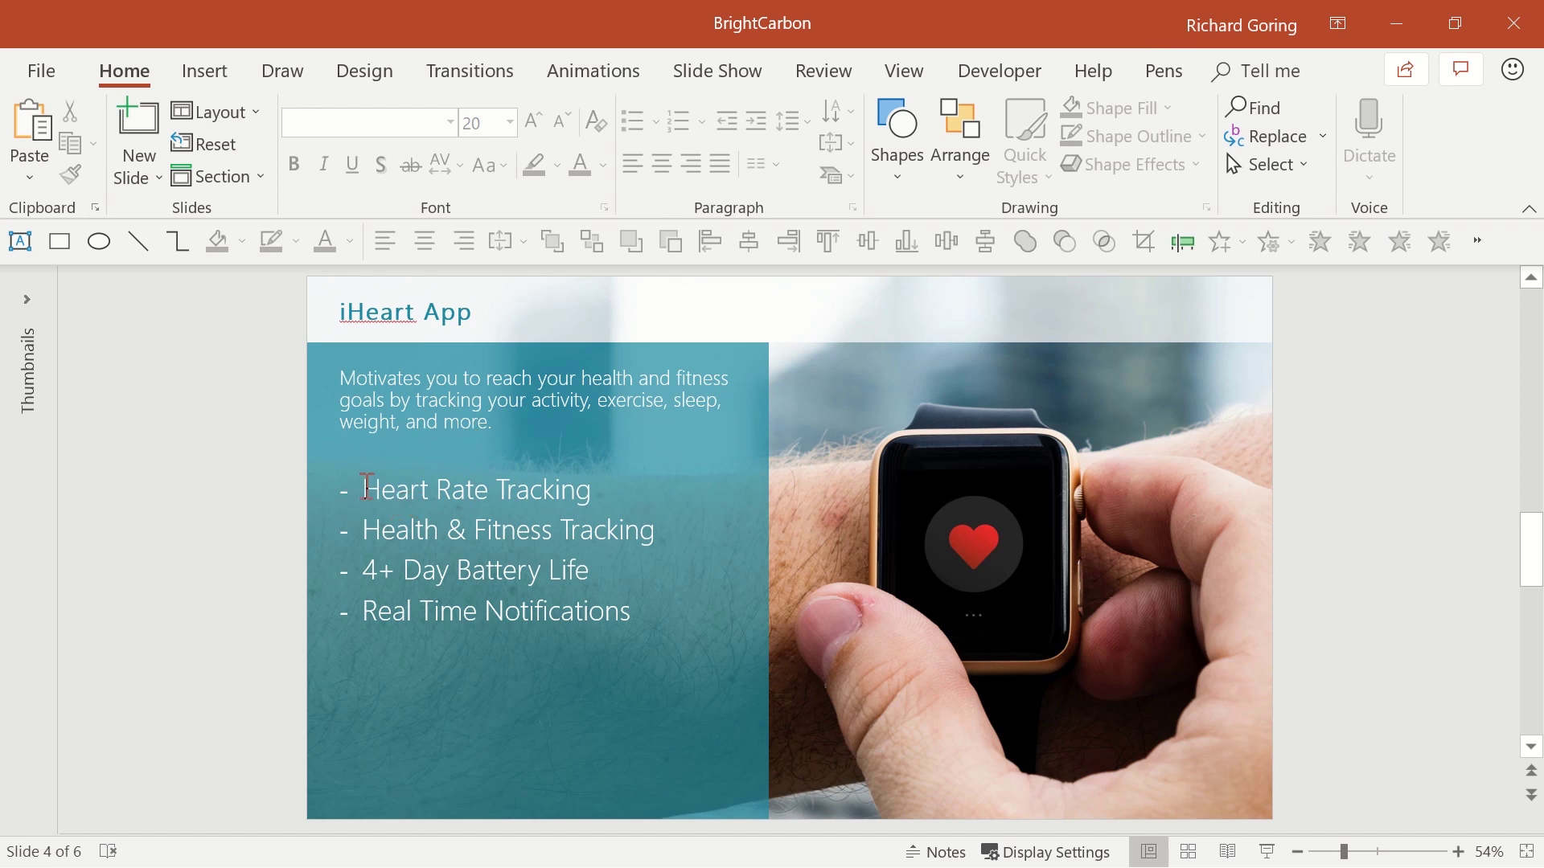
Step: Enlarge the four feature lines to 24 pt, review them, and reselect them
{"action": "left_click_drag", "start_coordinate": [366, 490], "coordinate": [640, 613]}
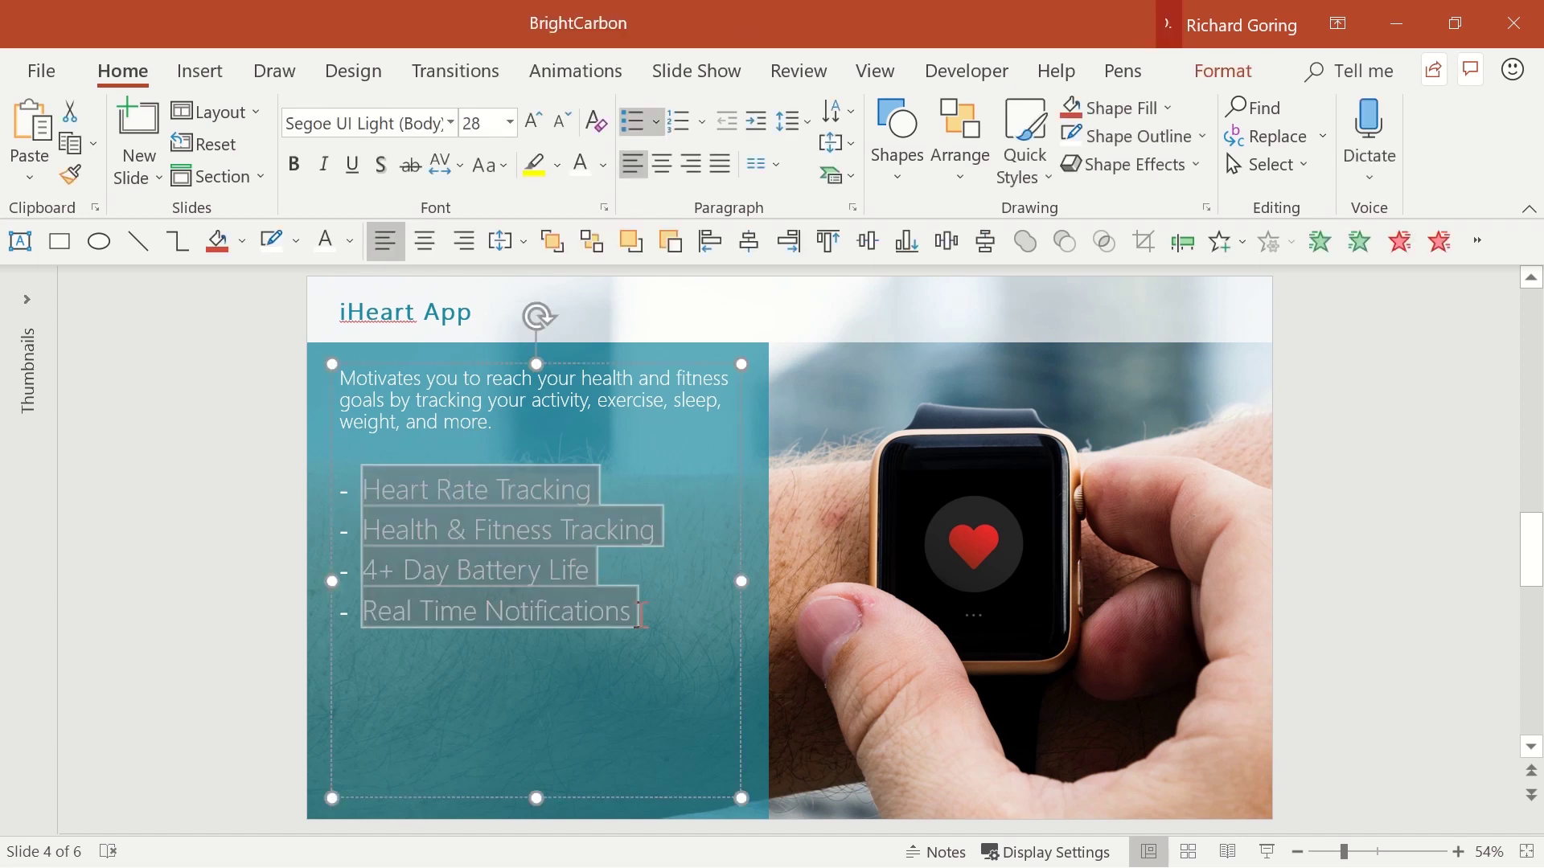
{"action": "left_click", "coordinate": [510, 122]}
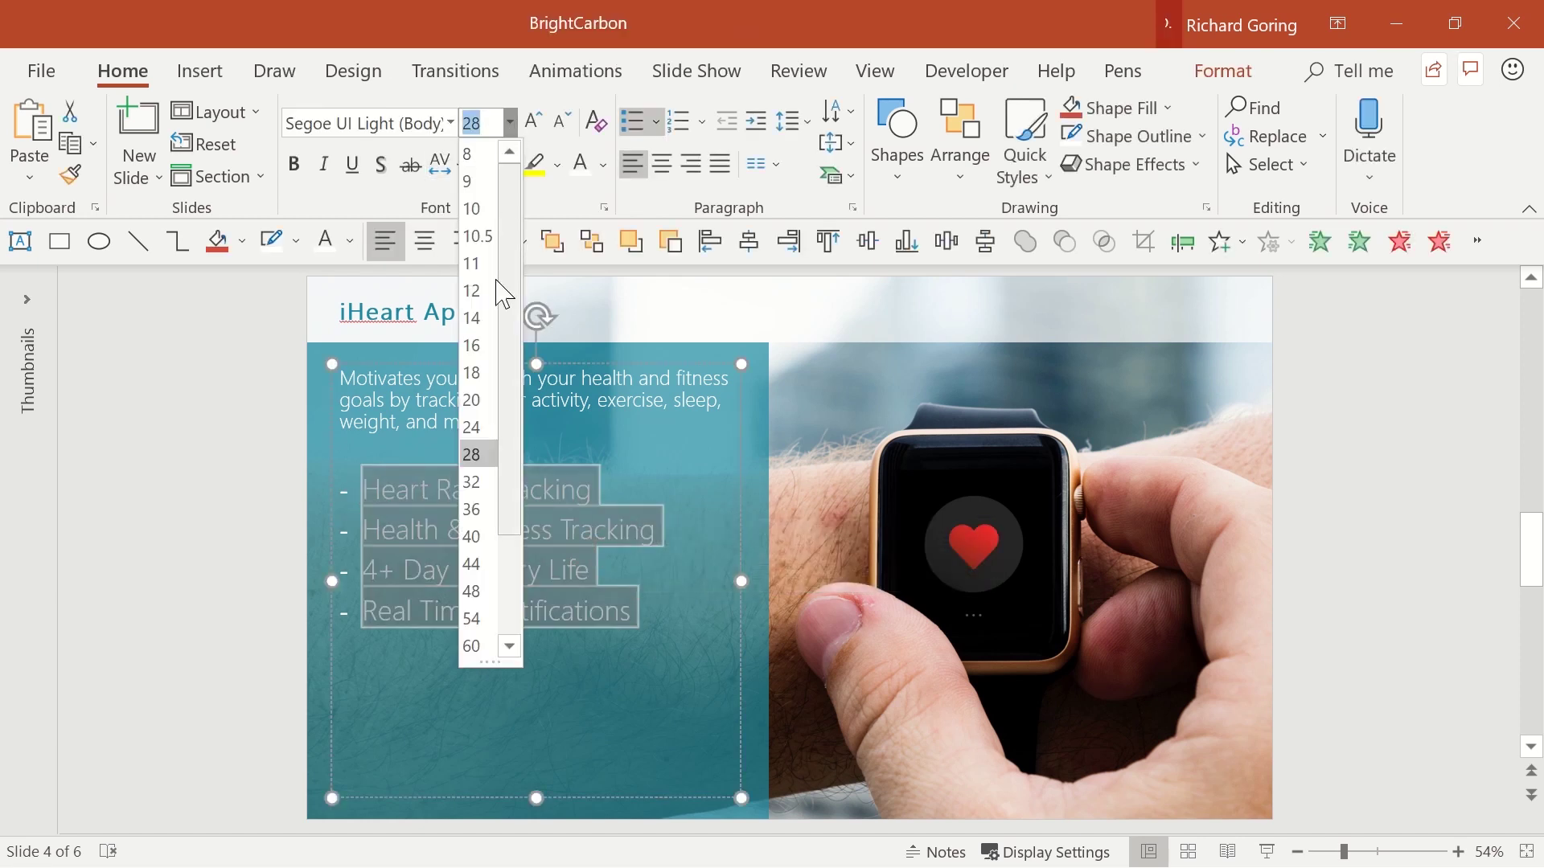
{"action": "left_click", "coordinate": [480, 424]}
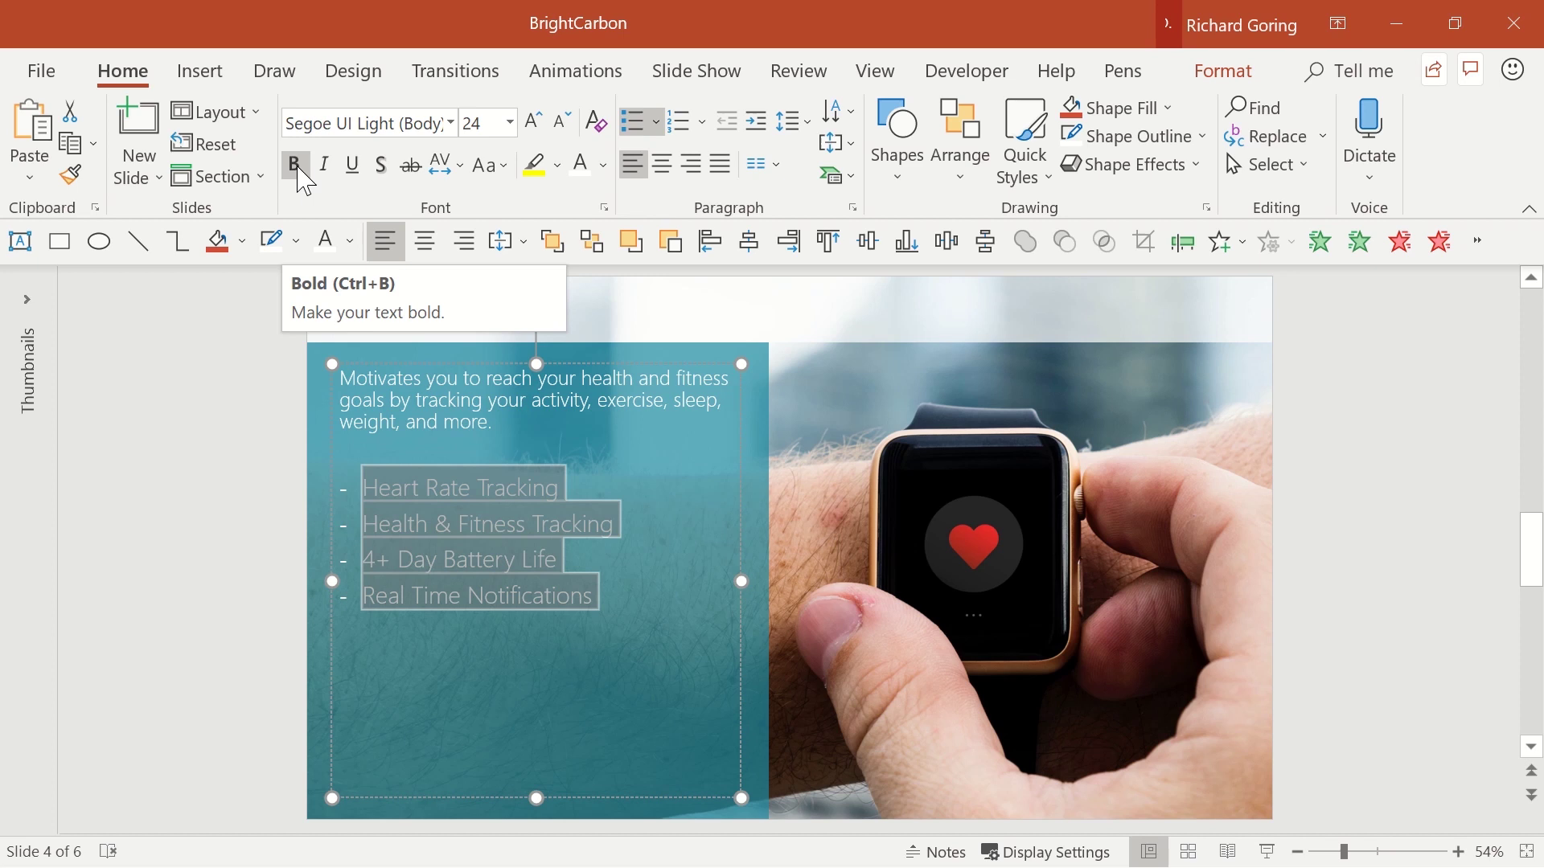
{"action": "left_click", "coordinate": [243, 619]}
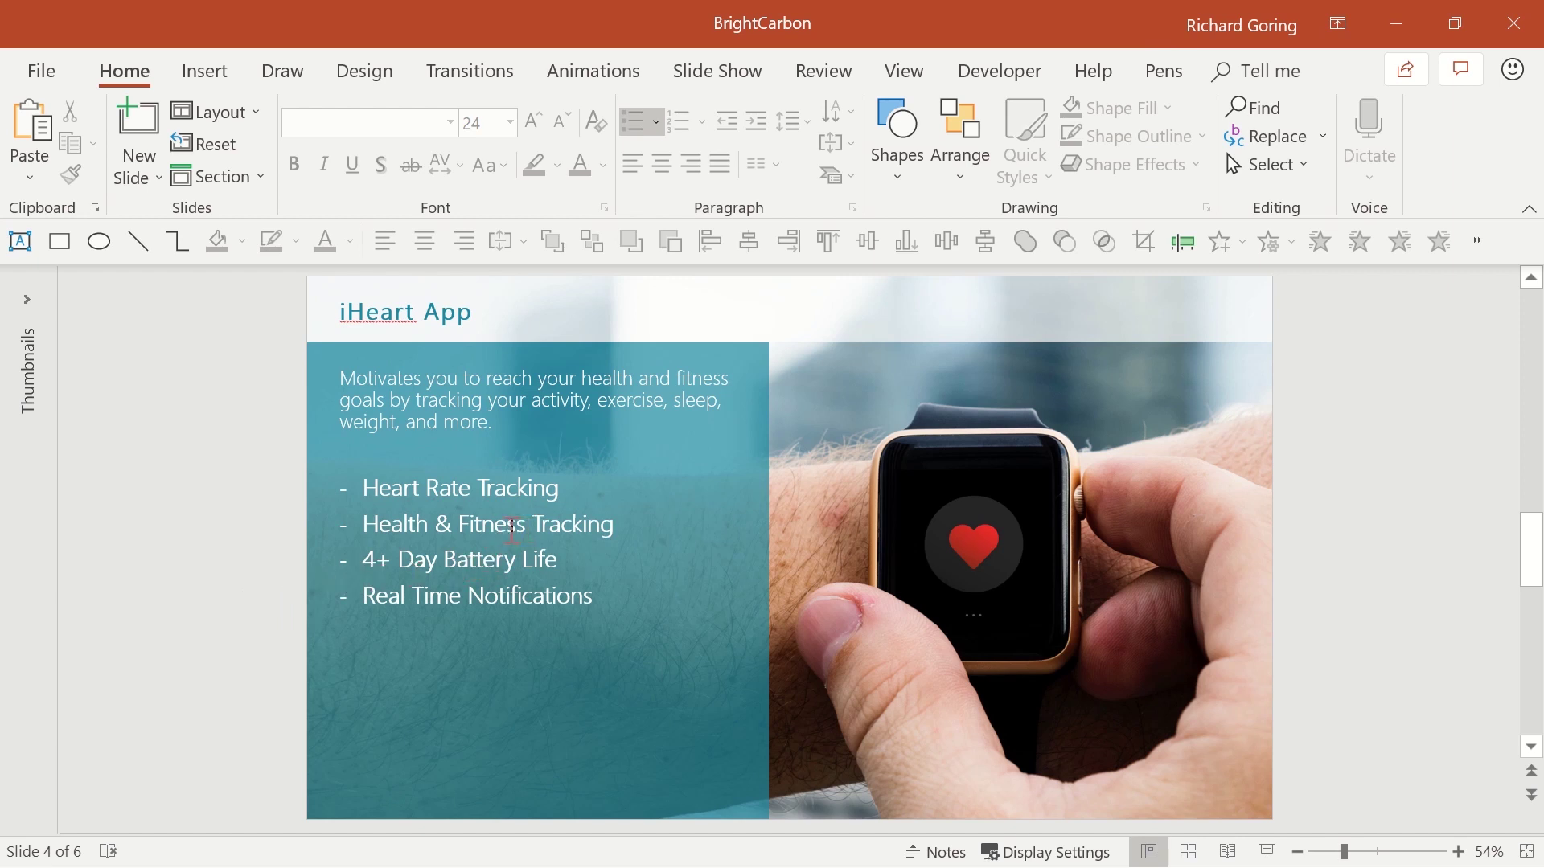
{"action": "left_click_drag", "start_coordinate": [382, 486], "coordinate": [587, 597]}
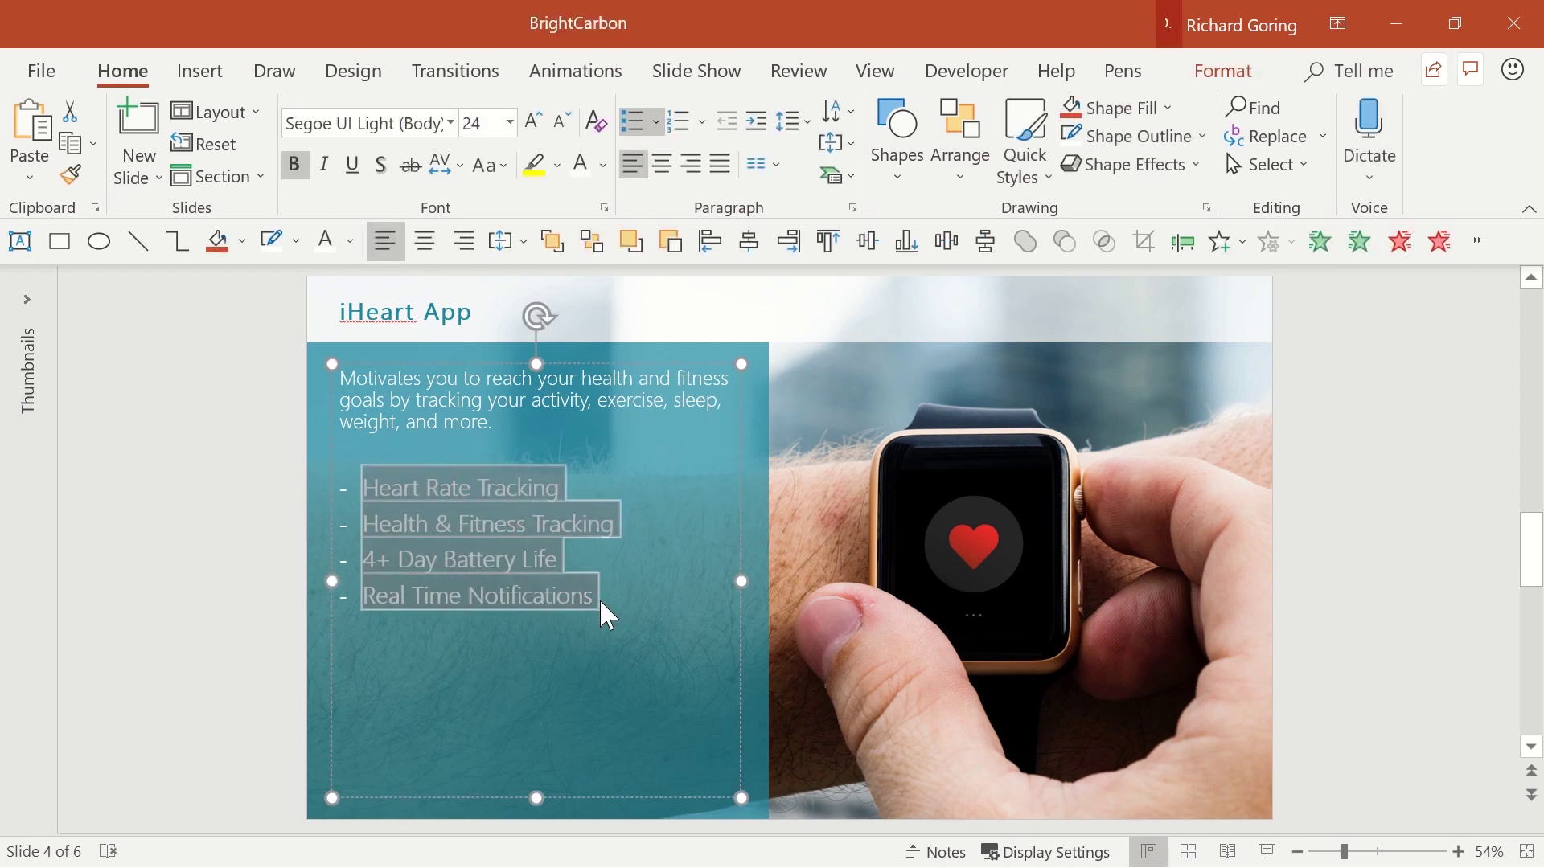
Step: Remove the dashes from the four feature lines and give them 2.0 line spacing
{"action": "left_click", "coordinate": [641, 121]}
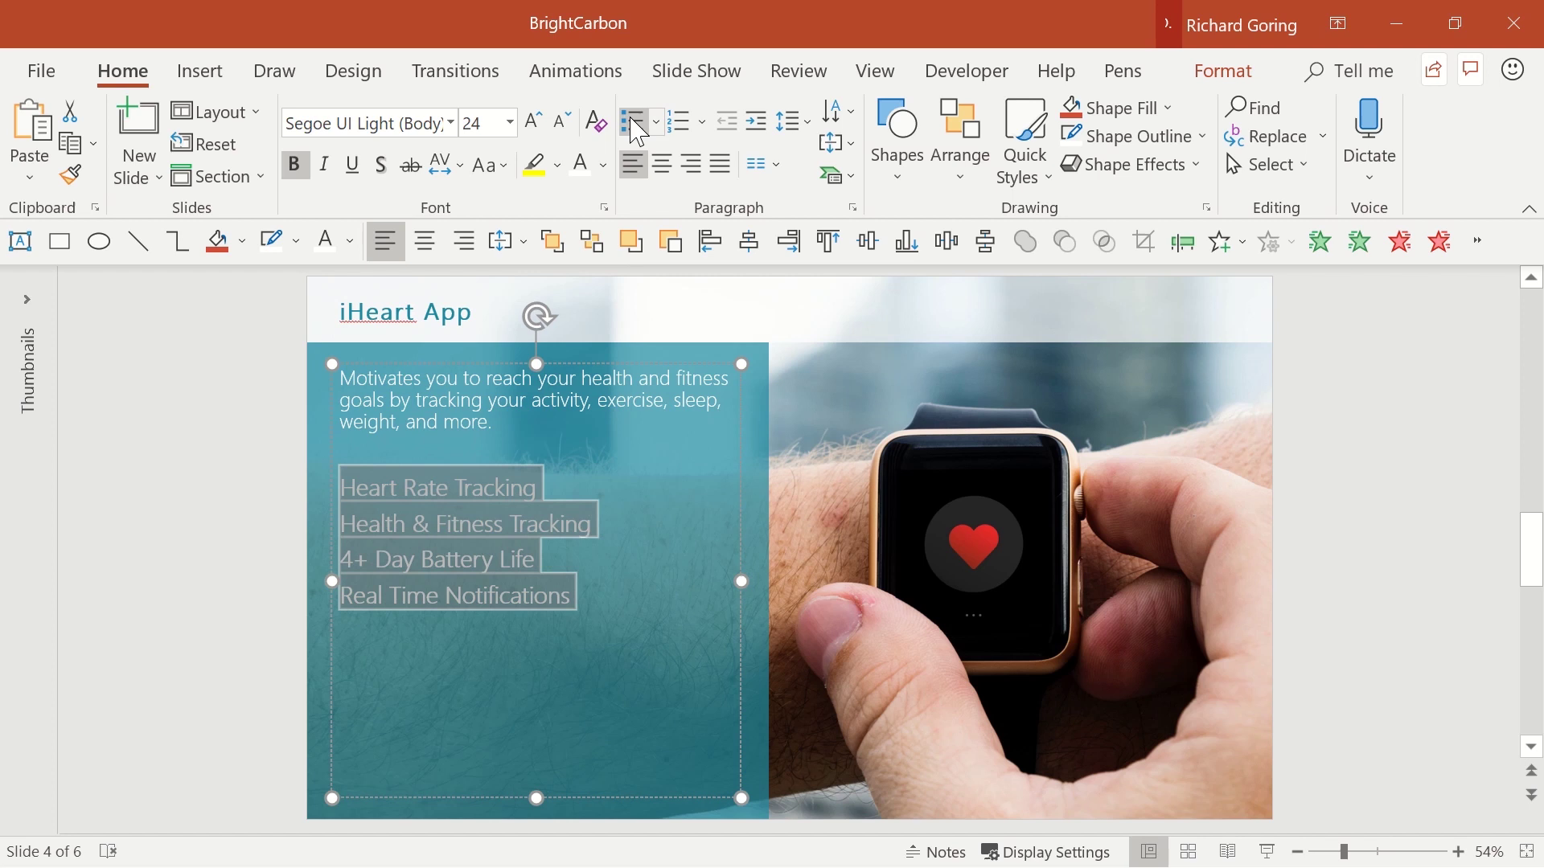
{"action": "left_click", "coordinate": [274, 537]}
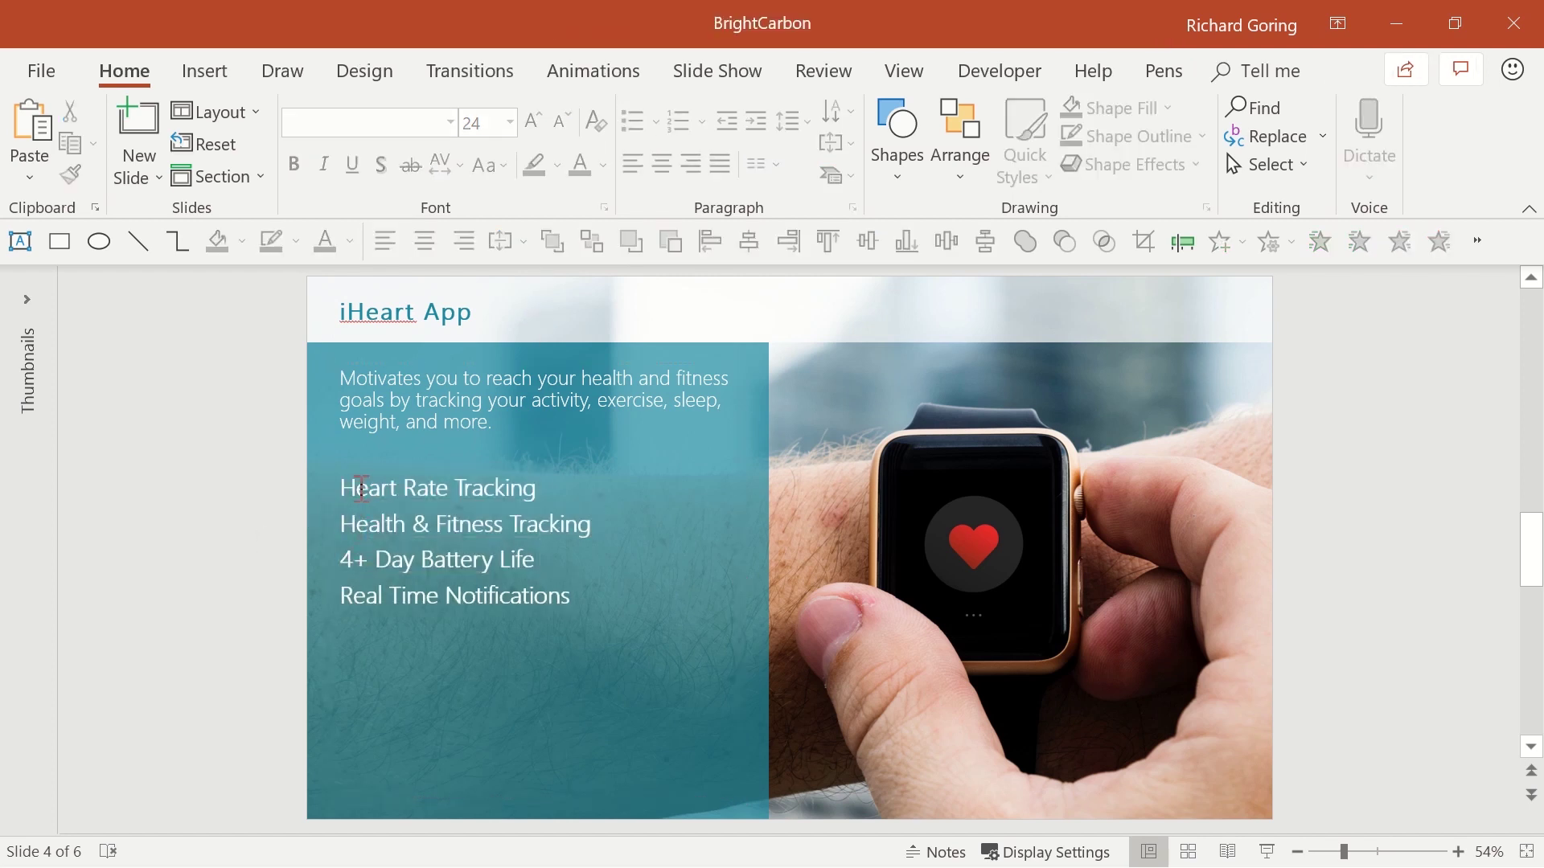
{"action": "left_click_drag", "start_coordinate": [361, 488], "coordinate": [568, 600]}
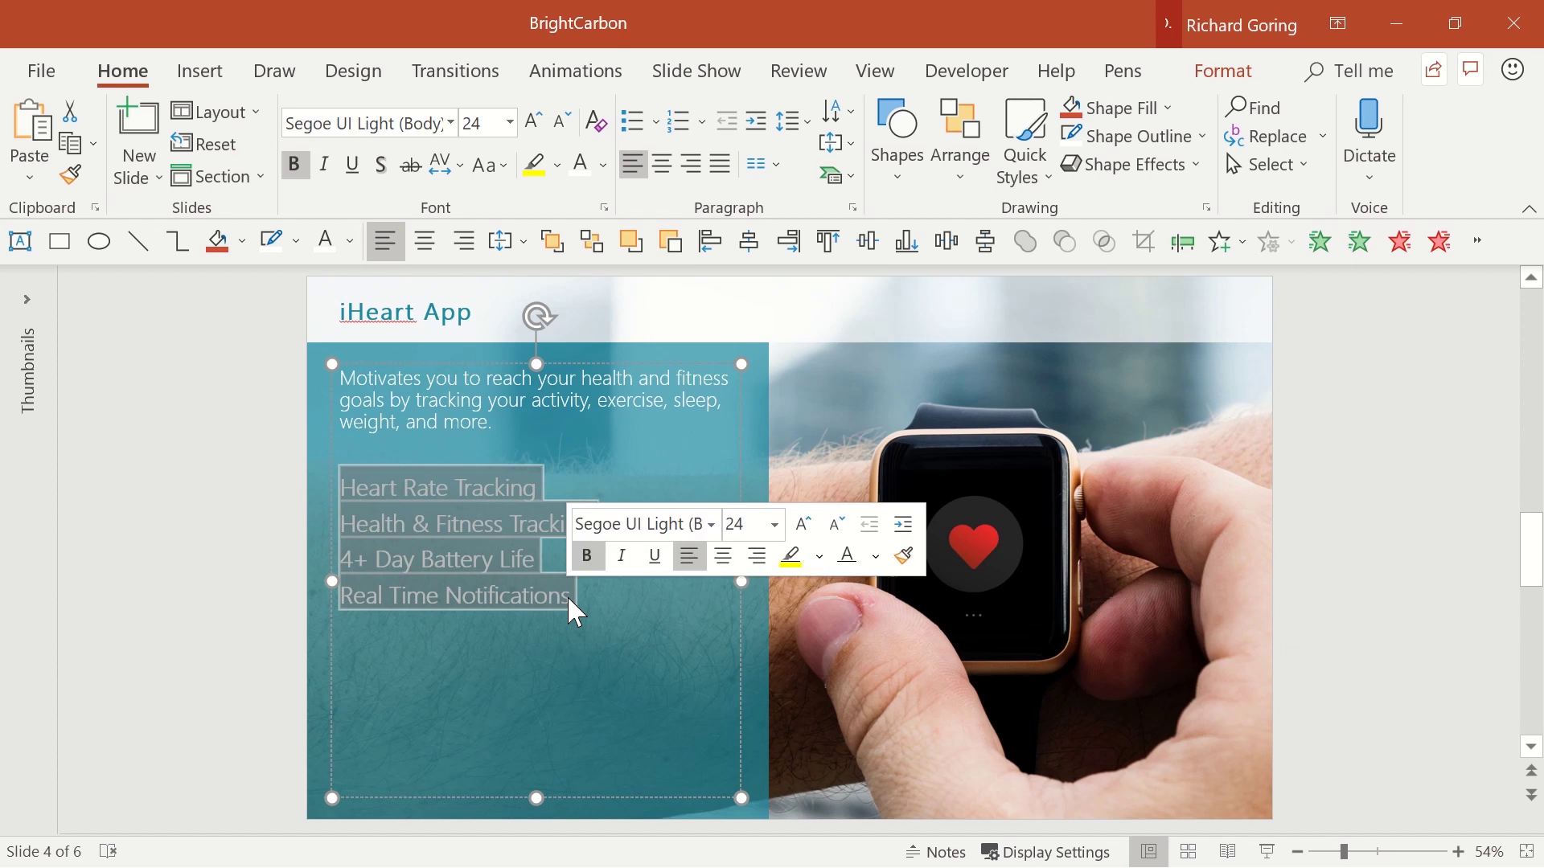
{"action": "left_click", "coordinate": [805, 124]}
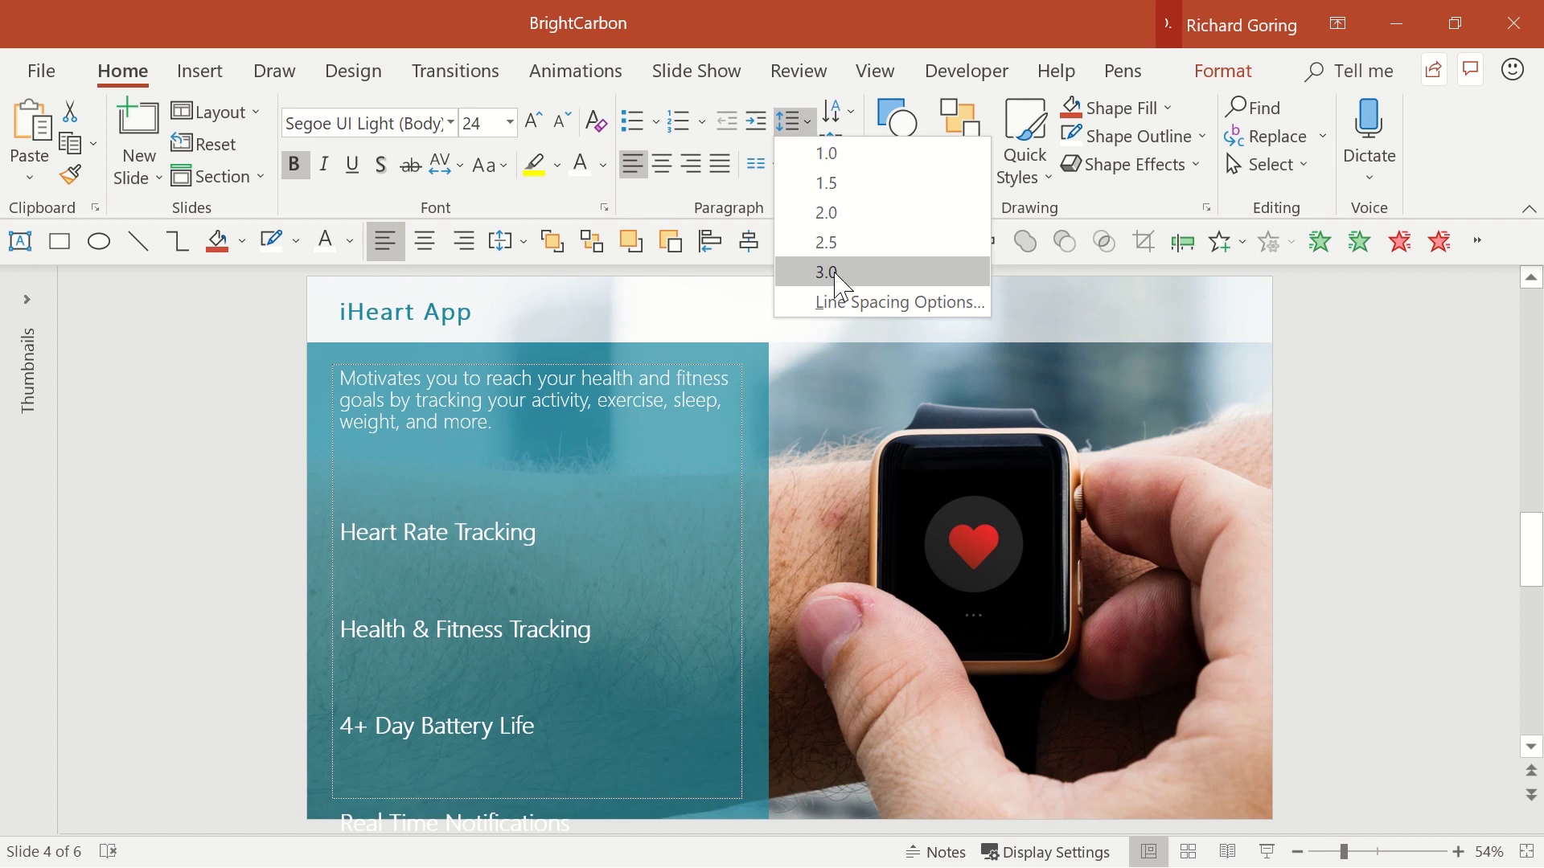
{"action": "left_click", "coordinate": [836, 215]}
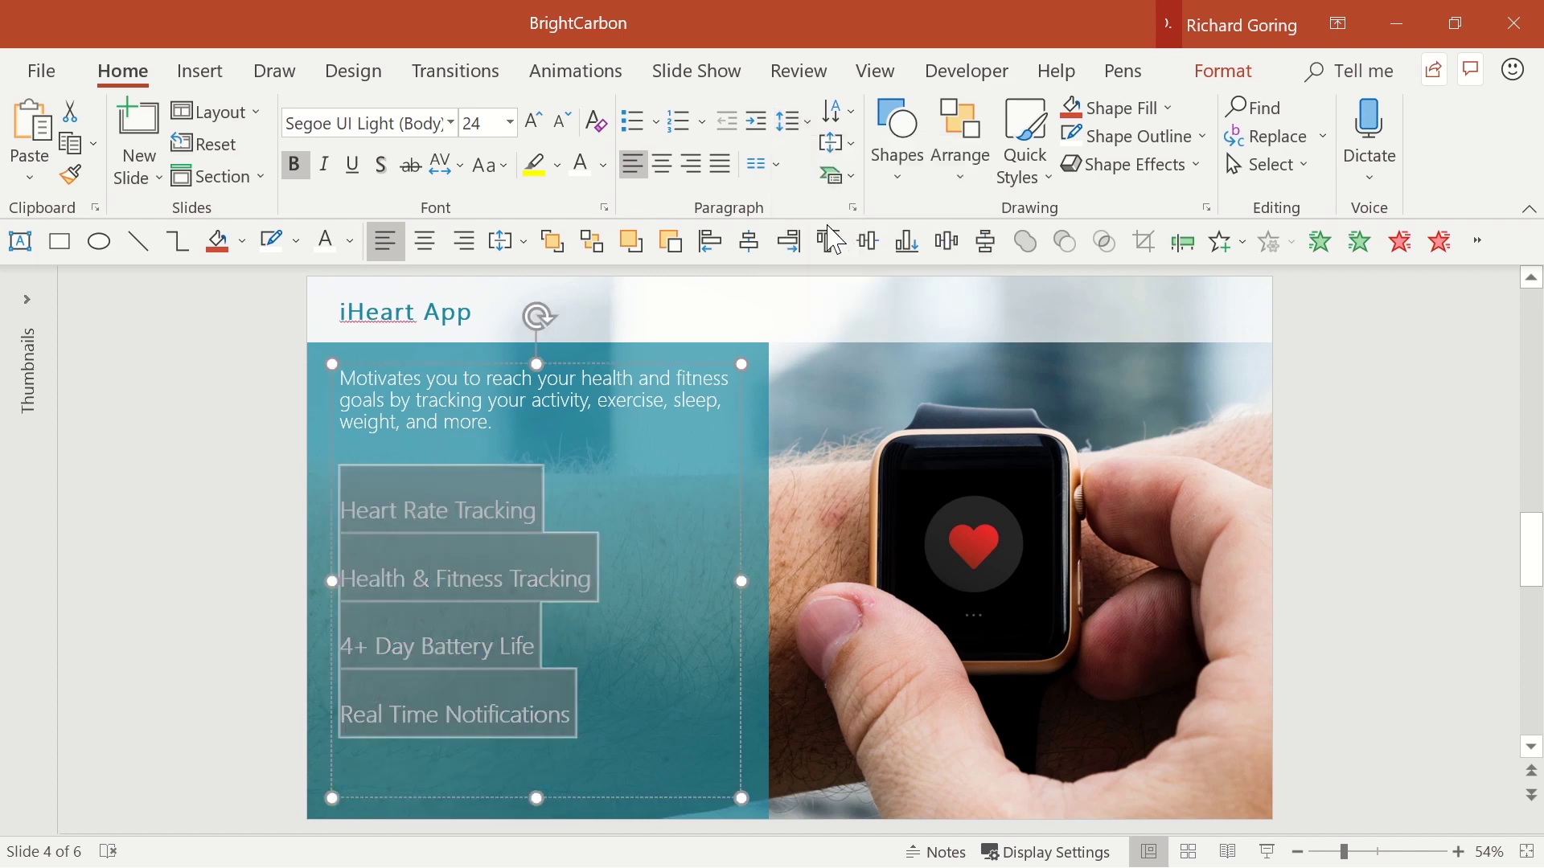
Step: Draw a thin straight divider line beneath the Heart Rate Tracking feature line
{"action": "left_click", "coordinate": [261, 656]}
{"action": "left_click", "coordinate": [894, 165]}
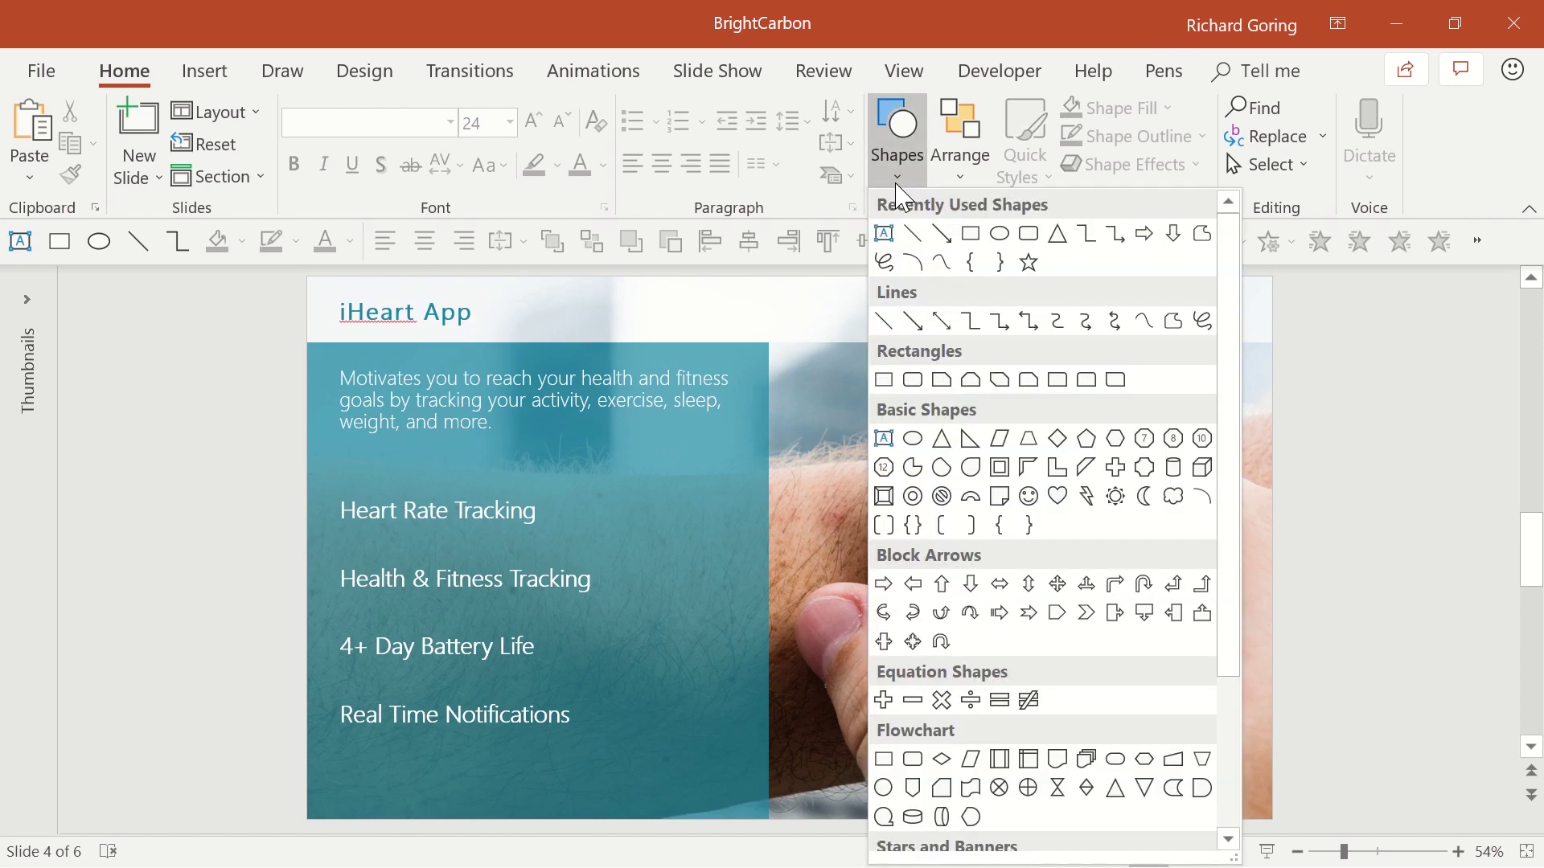
{"action": "left_click", "coordinate": [884, 321]}
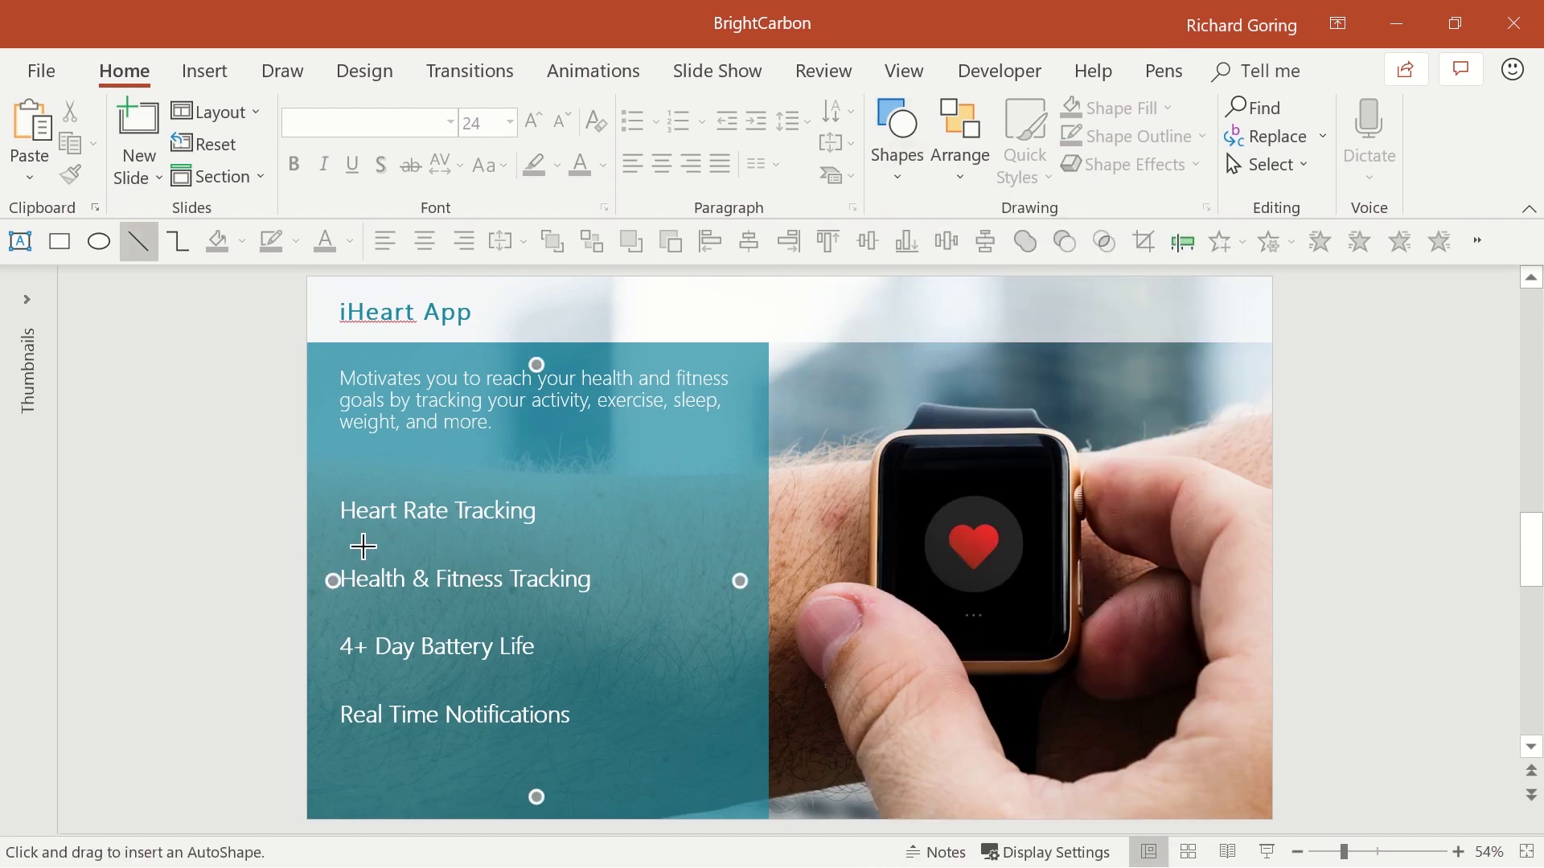
{"action": "mouse_move", "coordinate": [361, 545]}
{"action": "left_mouse_down"}
{"action": "mouse_move", "coordinate": [550, 547]}
{"action": "mouse_move", "coordinate": [467, 548]}
{"action": "mouse_move", "coordinate": [469, 682]}
{"action": "left_mouse_up"}
{"action": "left_click", "coordinate": [197, 643]}
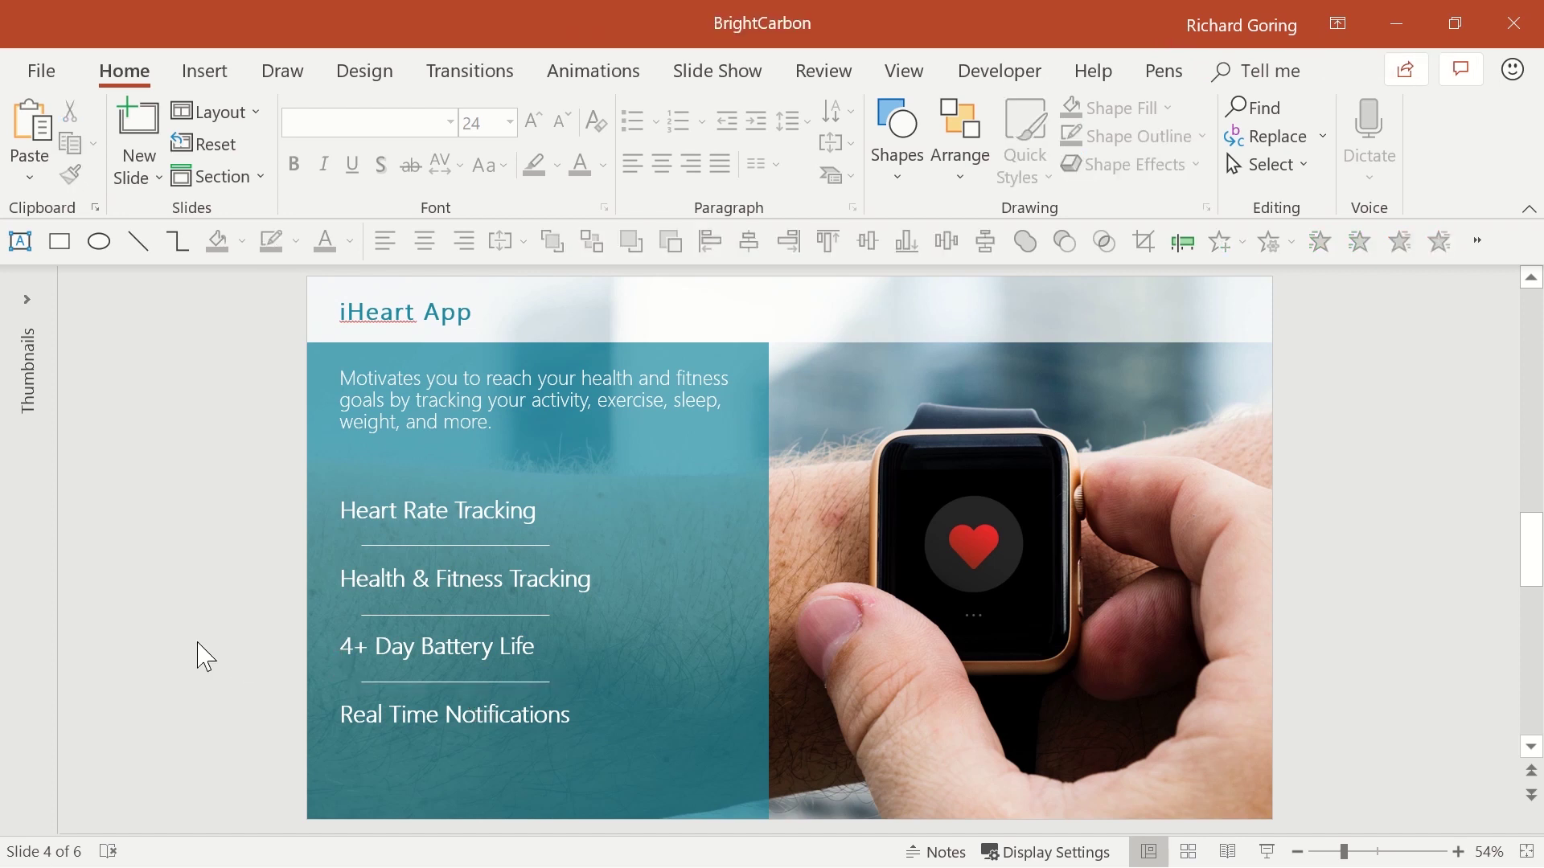
Step: Narrow the slide 4 body text box so the description wraps onto three shorter lines
{"action": "left_click", "coordinate": [684, 386]}
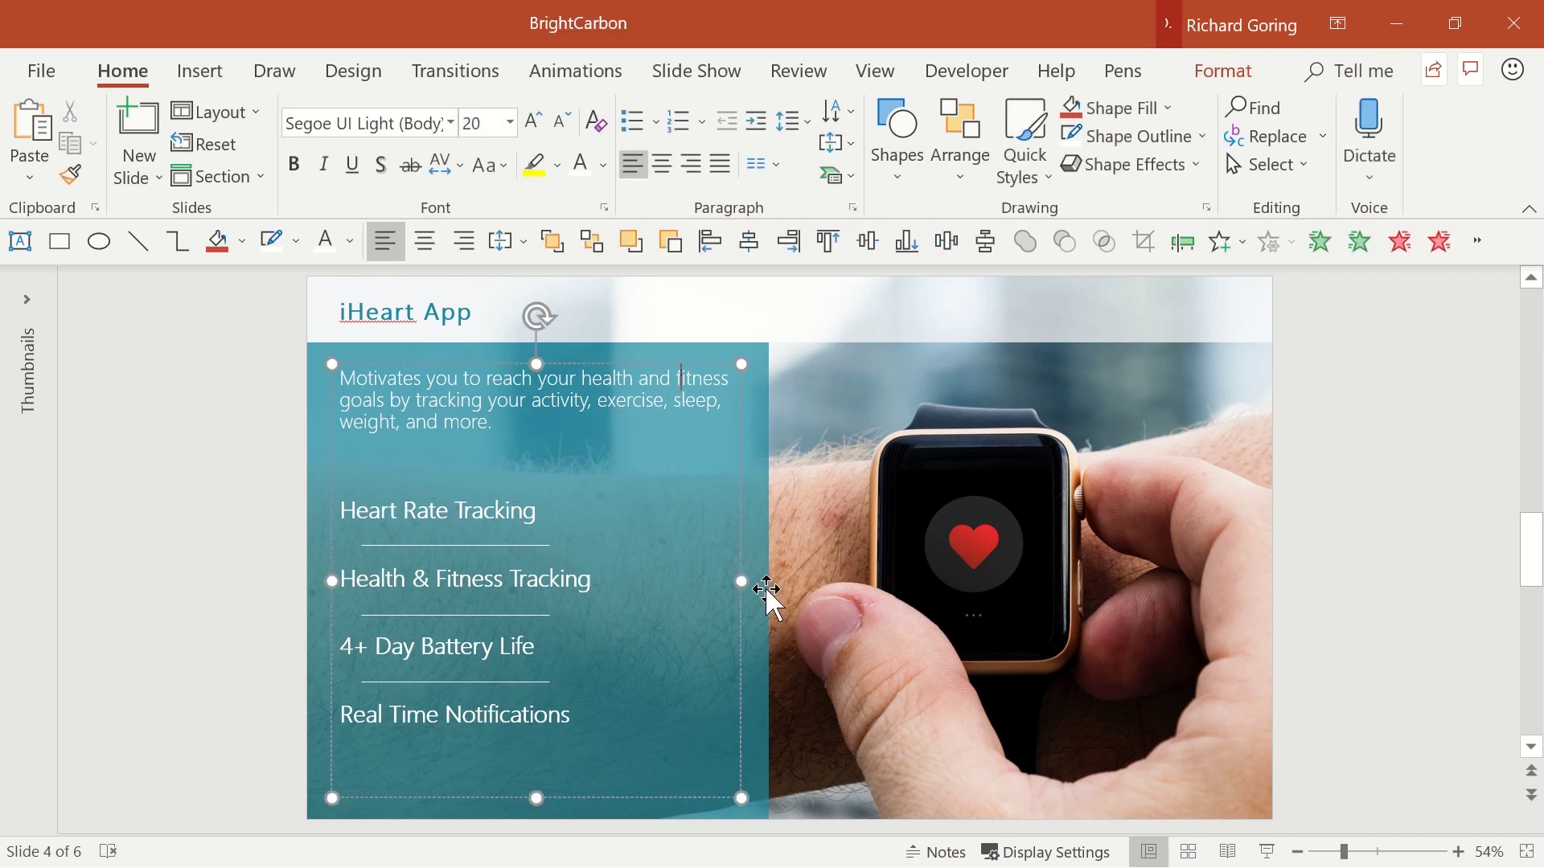
{"action": "left_click_drag", "start_coordinate": [746, 584], "coordinate": [709, 582]}
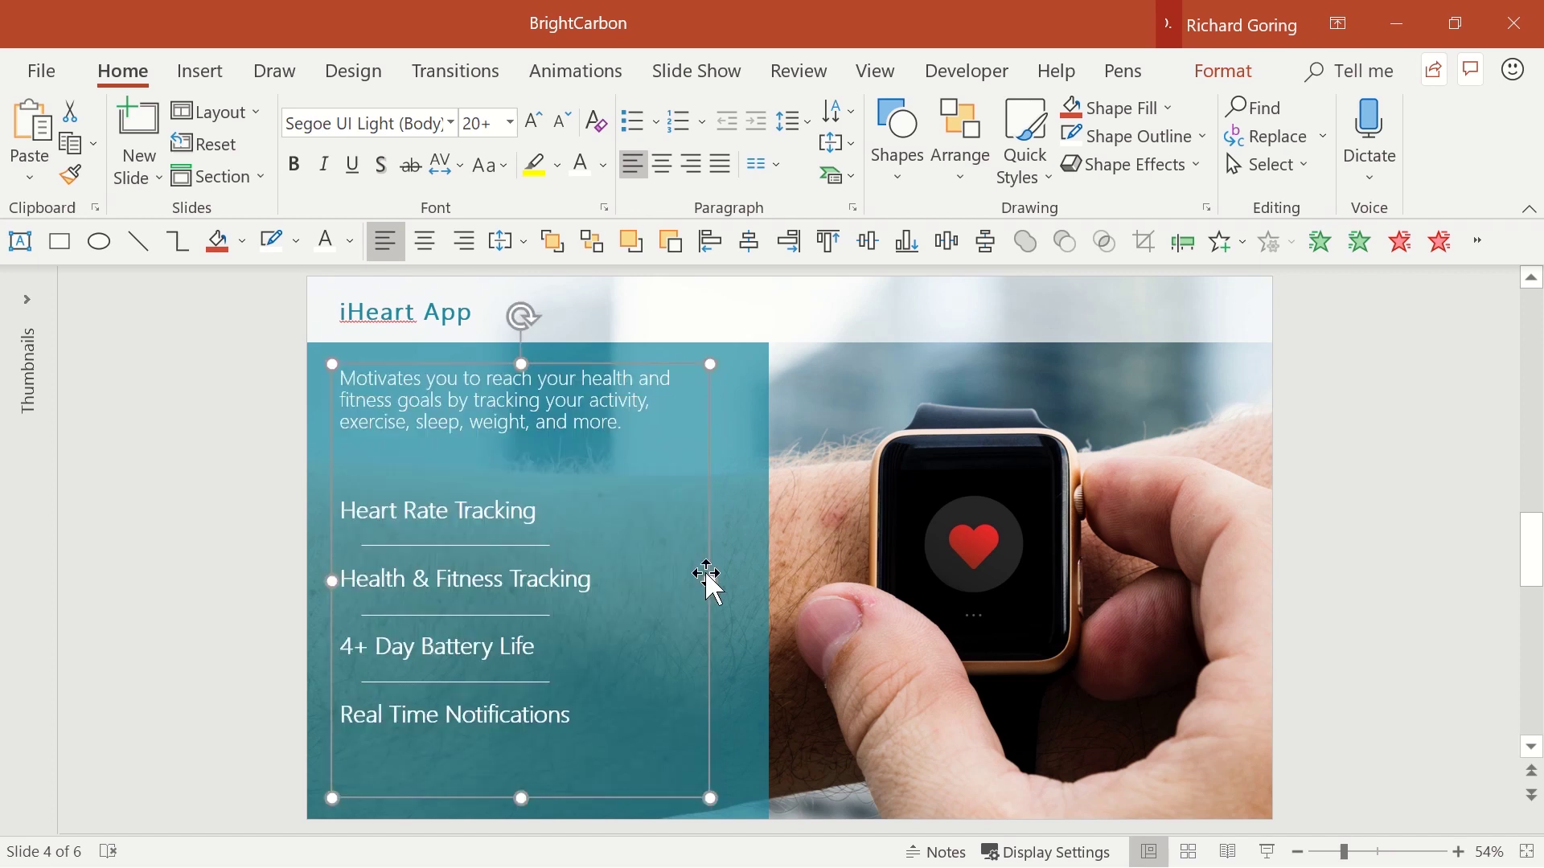
{"action": "left_click", "coordinate": [273, 452]}
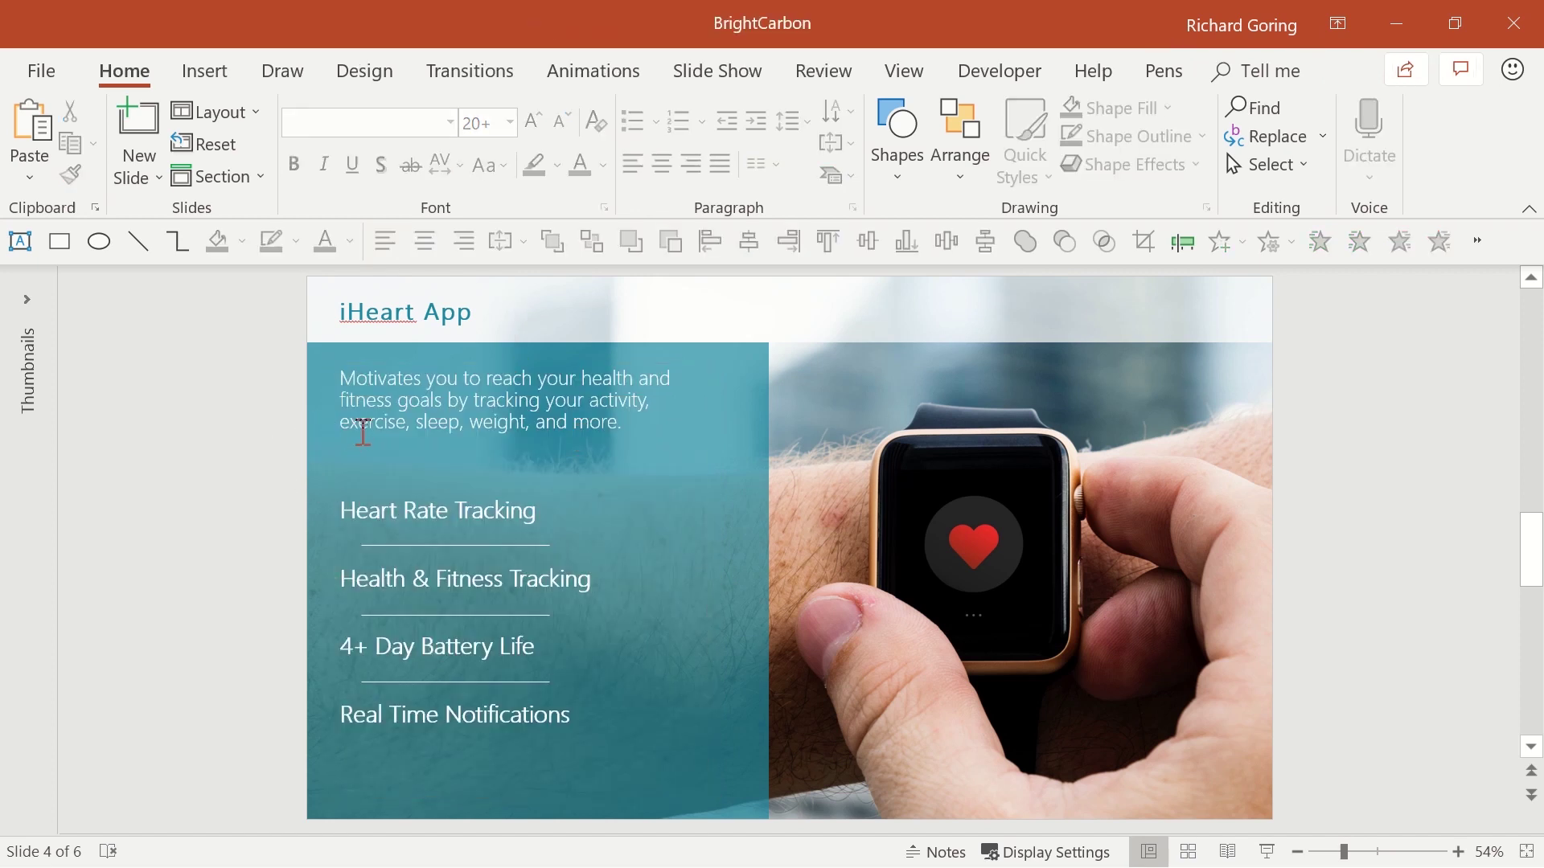